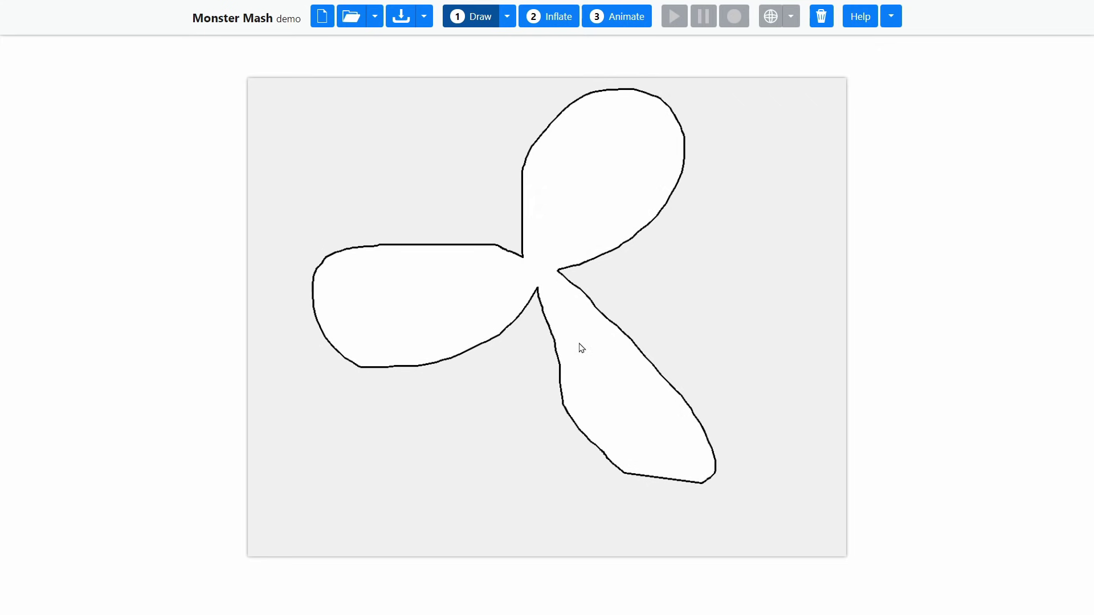
# - Inflate the three-lobed outline and orbit the orange 3D shape to inspect it
pyautogui.click(556, 22)
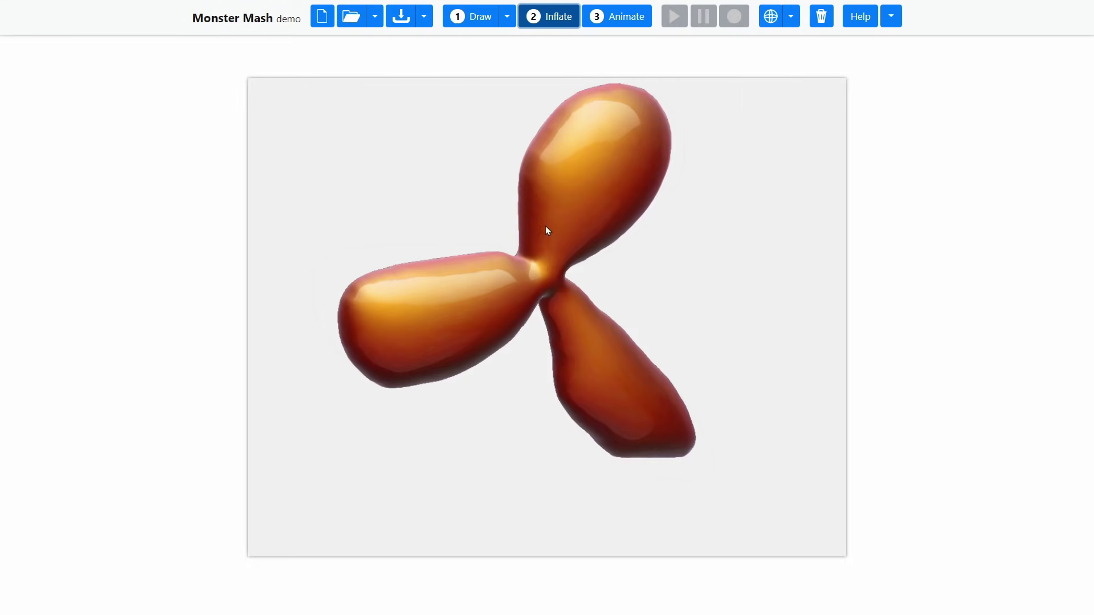
pyautogui.moveTo(435, 312); pyautogui.dragTo(462, 269)
pyautogui.moveTo(550, 280); pyautogui.dragTo(552, 317)
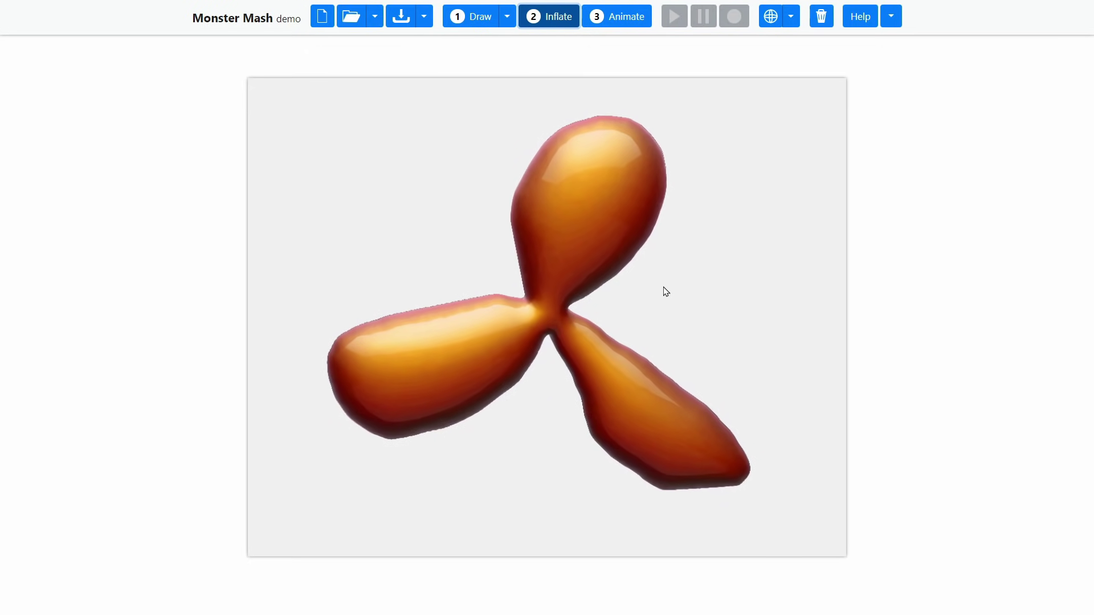
pyautogui.moveTo(658, 295)
pyautogui.mouseDown()
pyautogui.moveTo(642, 291)
pyautogui.moveTo(567, 357)
pyautogui.mouseUp()
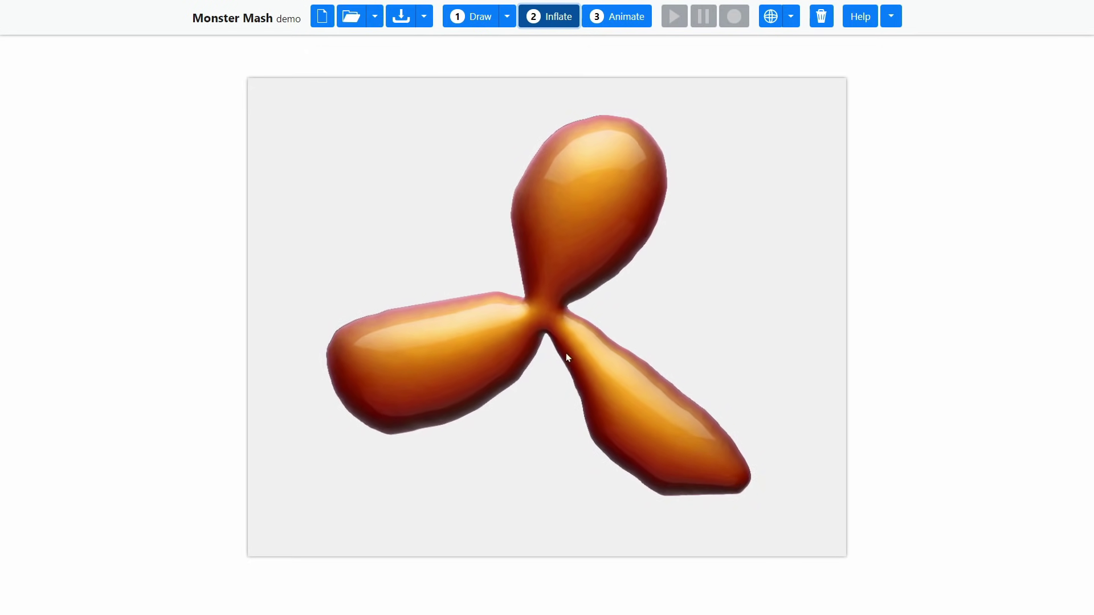
# - In Animate mode, add control points on the top, left and lower-right lobes and test-drag each
pyautogui.click(624, 26)
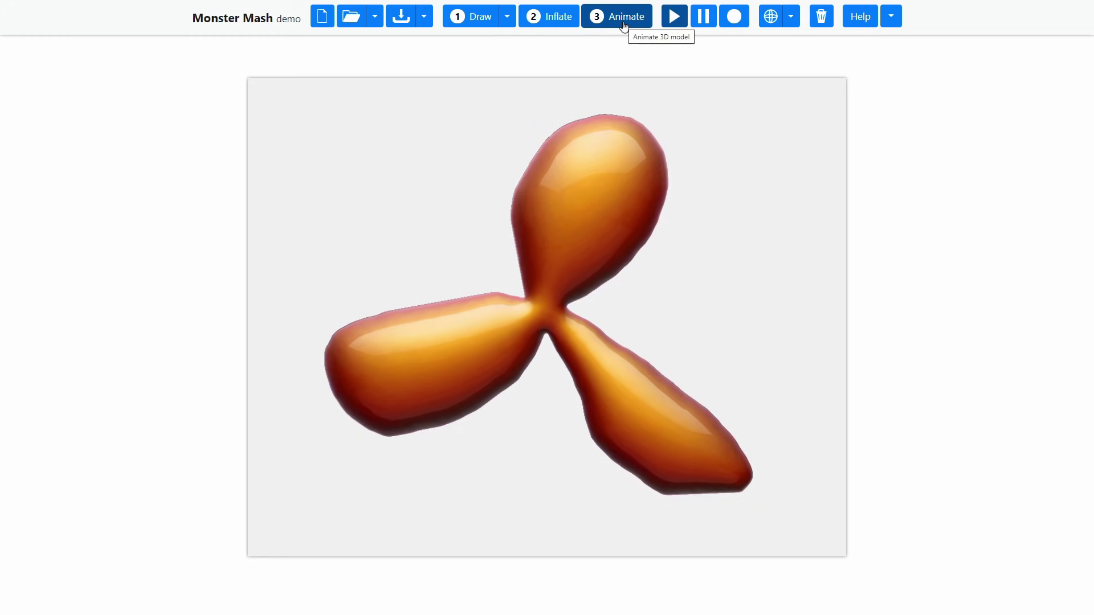
pyautogui.click(603, 164)
pyautogui.click(388, 366)
pyautogui.click(685, 450)
pyautogui.moveTo(679, 449); pyautogui.dragTo(665, 471)
pyautogui.moveTo(385, 366); pyautogui.dragTo(382, 337)
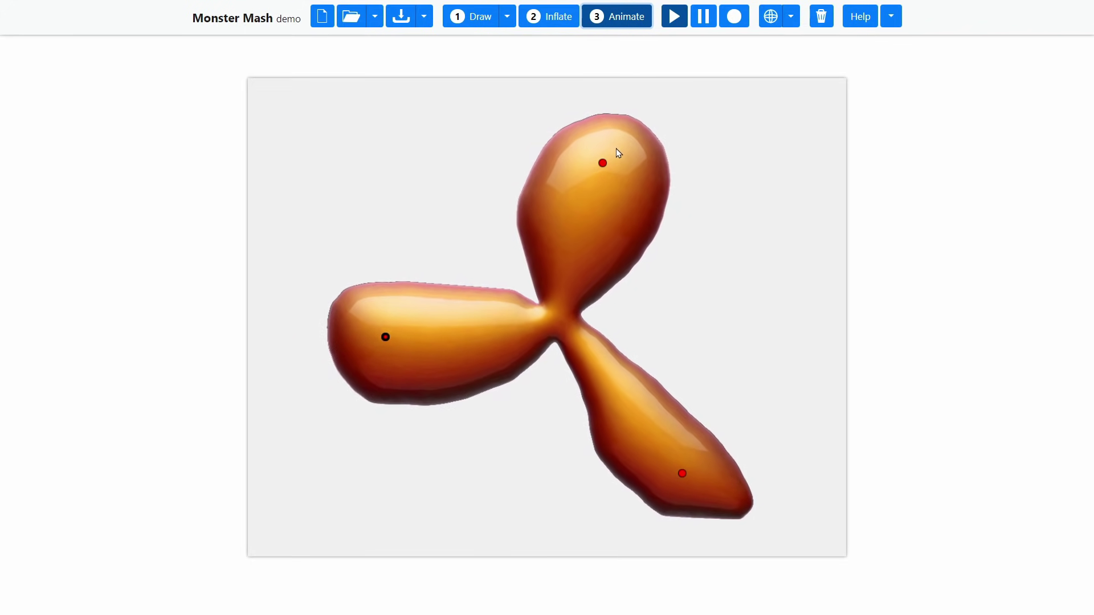
pyautogui.moveTo(603, 164); pyautogui.dragTo(624, 149)
# - Record a looping motion for the top lobe and swings for the left and bottom lobes
pyautogui.click(734, 16)
pyautogui.moveTo(624, 148)
pyautogui.mouseDown()
pyautogui.moveTo(680, 163)
pyautogui.moveTo(714, 194)
pyautogui.moveTo(714, 224)
pyautogui.moveTo(594, 178)
pyautogui.moveTo(592, 154)
pyautogui.moveTo(630, 148)
pyautogui.mouseUp()
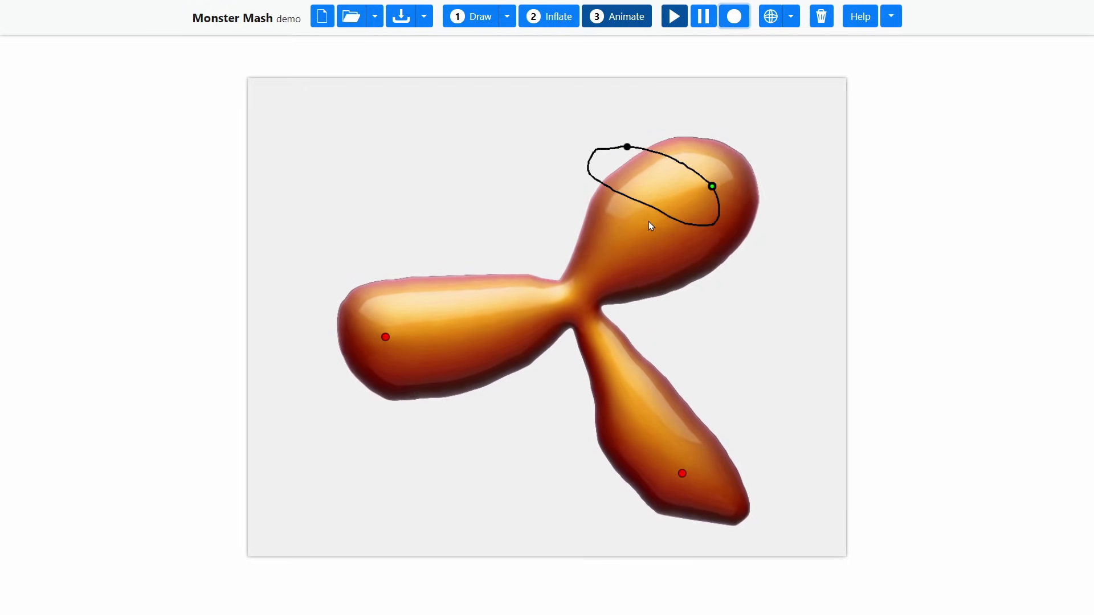
pyautogui.click(739, 17)
pyautogui.moveTo(385, 336)
pyautogui.mouseDown()
pyautogui.moveTo(552, 318)
pyautogui.moveTo(350, 340)
pyautogui.moveTo(556, 321)
pyautogui.mouseUp()
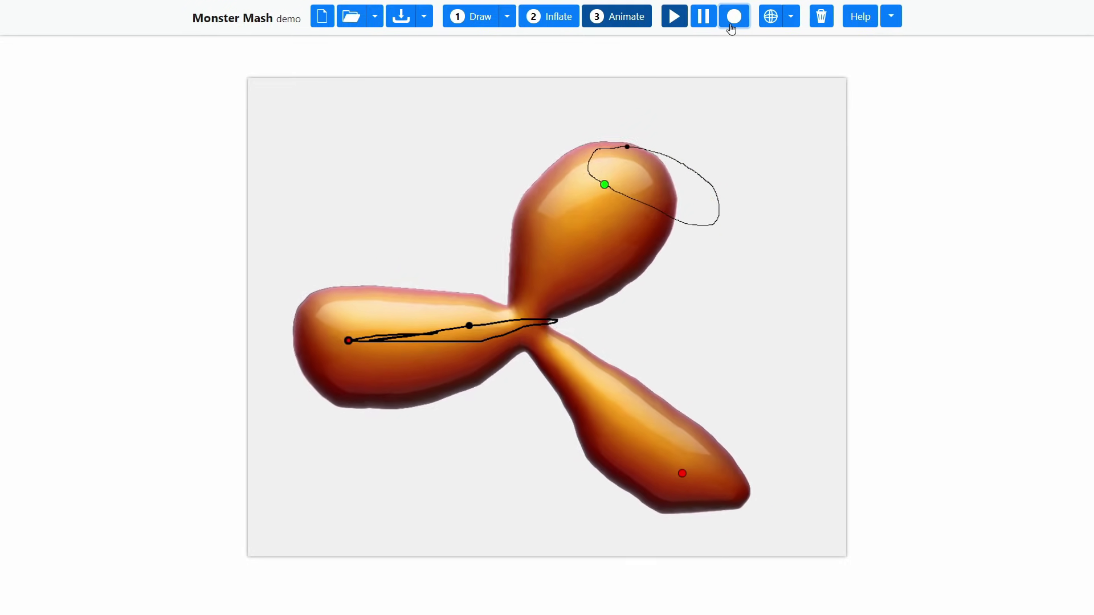
pyautogui.click(734, 17)
pyautogui.moveTo(683, 477)
pyautogui.mouseDown()
pyautogui.moveTo(605, 479)
pyautogui.moveTo(686, 474)
pyautogui.moveTo(622, 488)
pyautogui.moveTo(696, 474)
pyautogui.mouseUp()
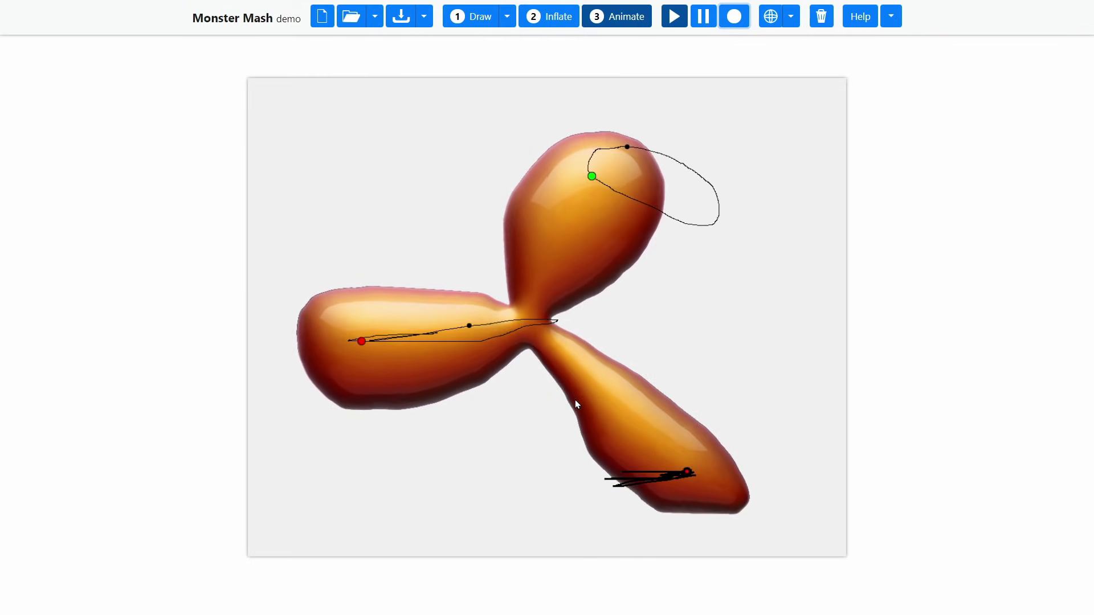
pyautogui.click(424, 16)
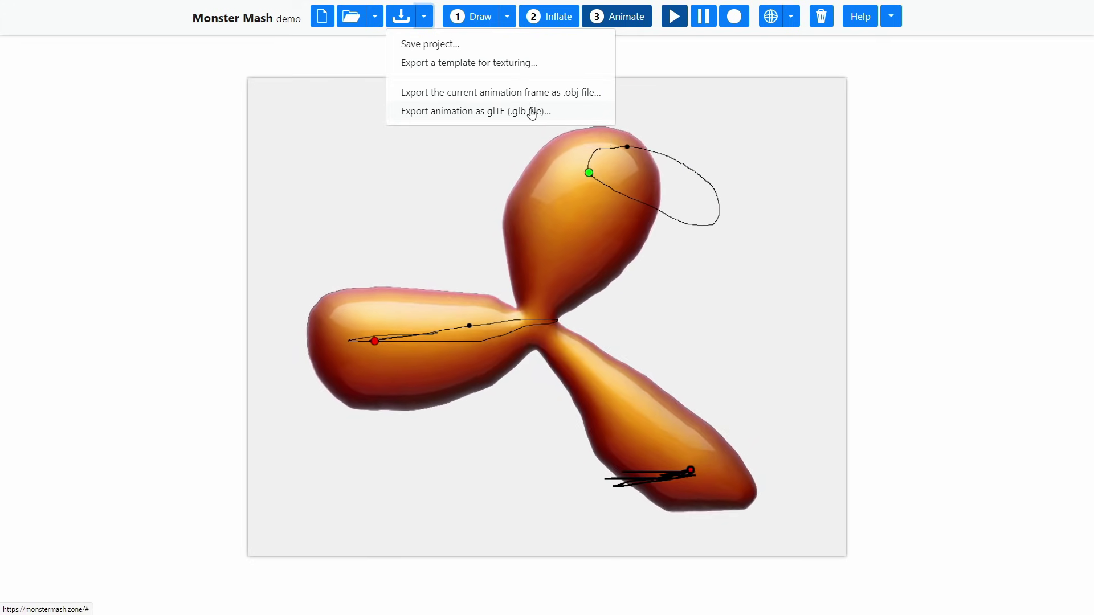
pyautogui.click(118, 131)
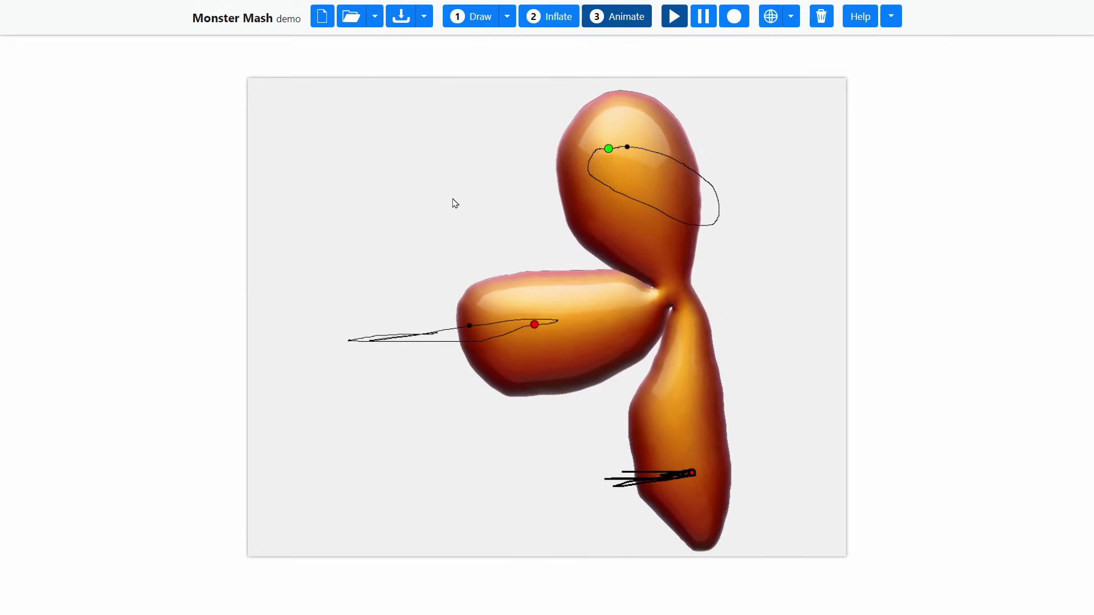
# - Start a new project and import the fourth rhino photo as the tracing template
pyautogui.click(320, 20)
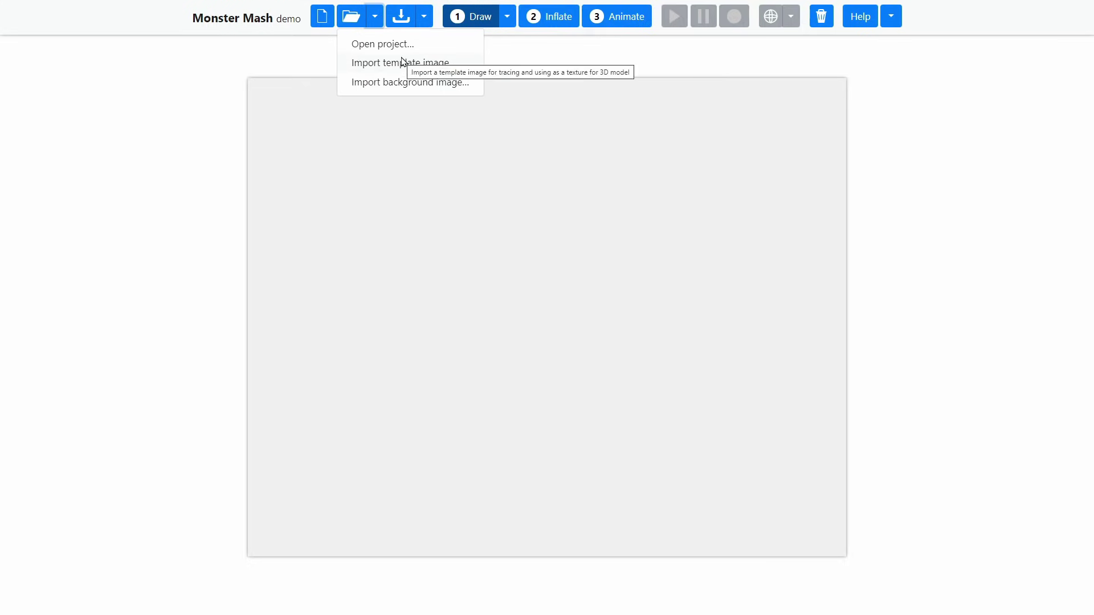
pyautogui.click(402, 61)
pyautogui.click(335, 109)
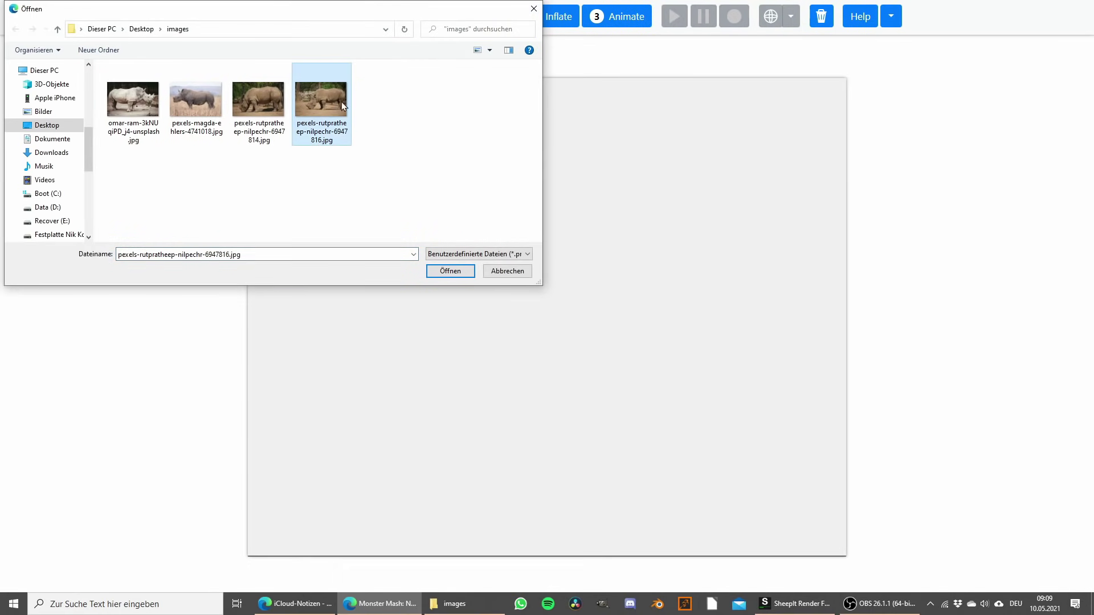
pyautogui.click(450, 272)
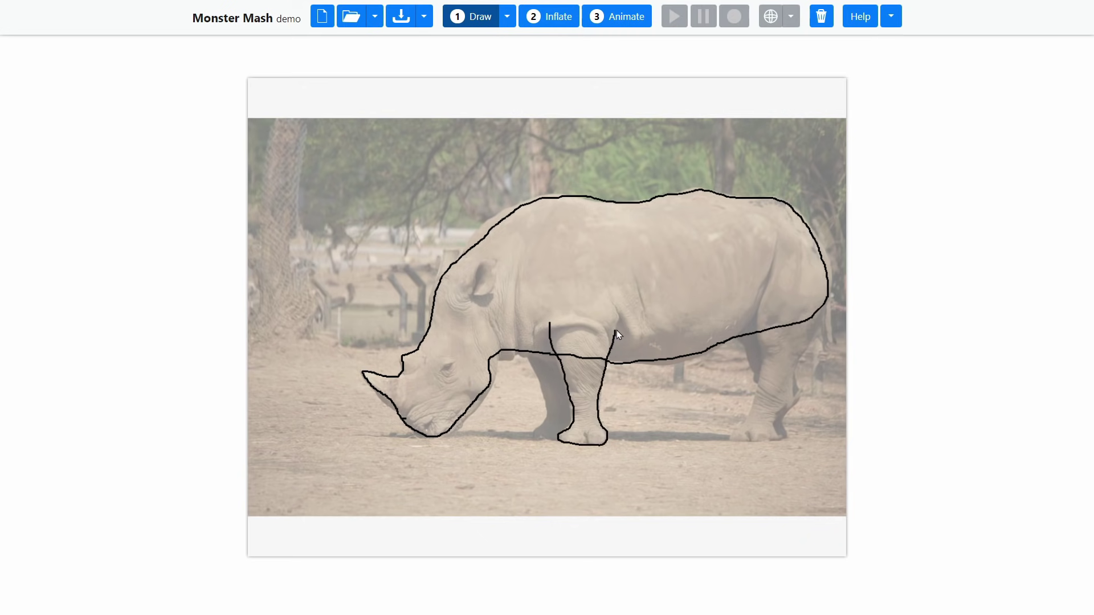
# - Outline the rhino's front leg and hind leg over the photo
pyautogui.moveTo(560, 321); pyautogui.dragTo(550, 323)
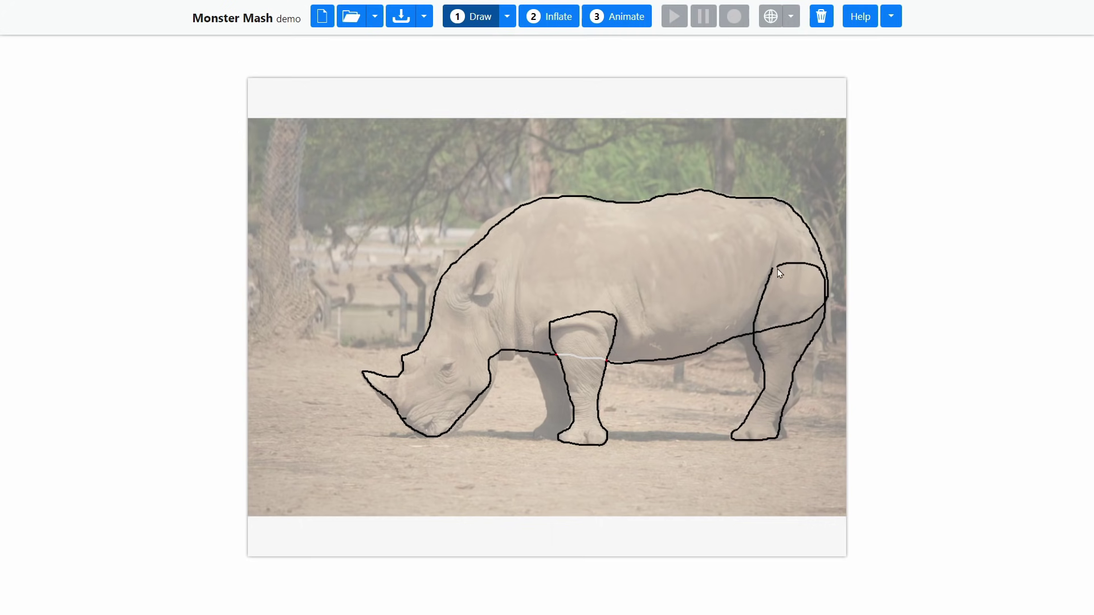
pyautogui.moveTo(775, 270); pyautogui.dragTo(772, 272)
# - Select the front leg and hind leg outlines so both turn red
pyautogui.click(584, 336)
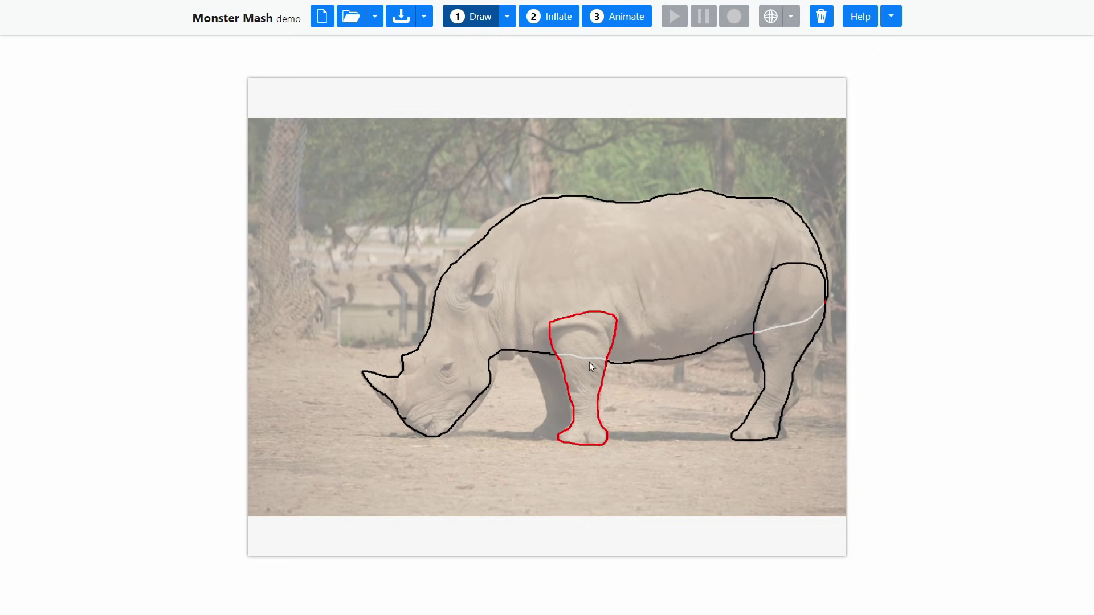
pyautogui.click(786, 304)
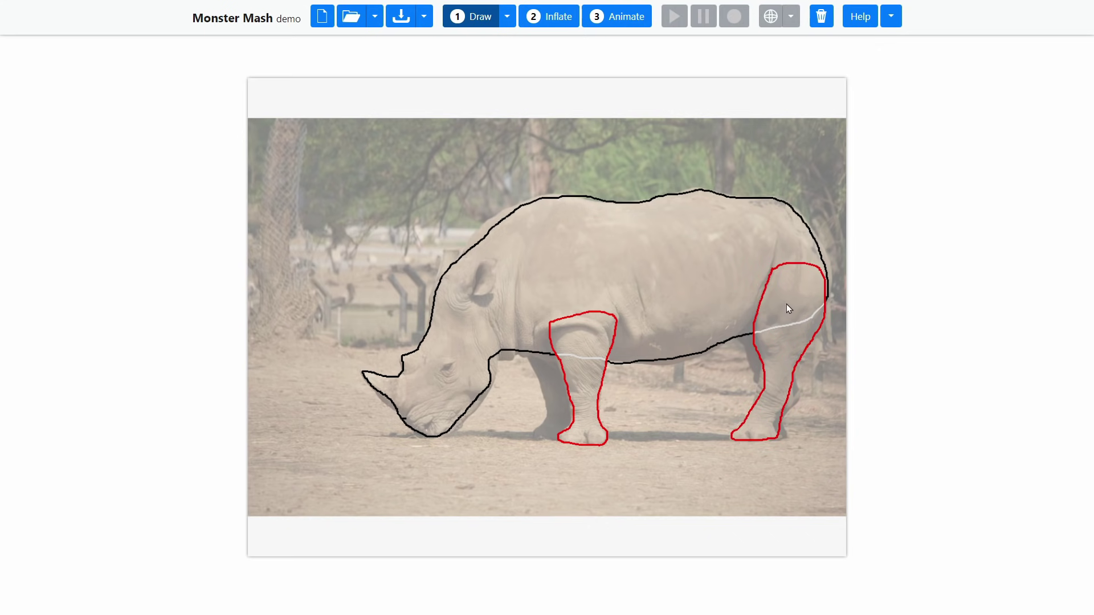
# - Inflate the traced rhino and orbit the photo-textured model to inspect it
pyautogui.click(542, 23)
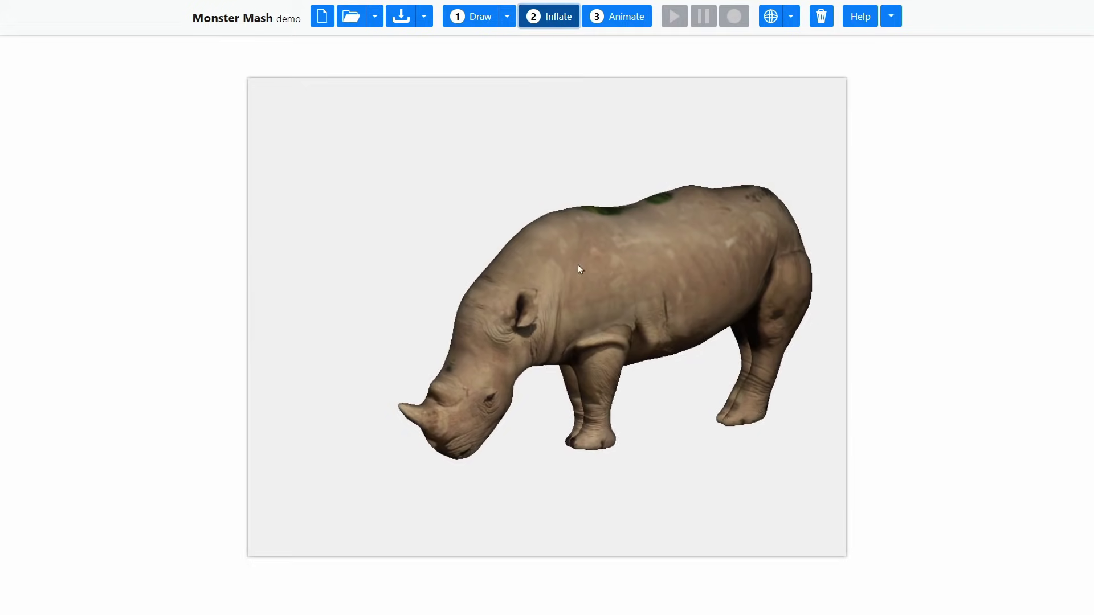
pyautogui.moveTo(576, 310); pyautogui.dragTo(567, 274)
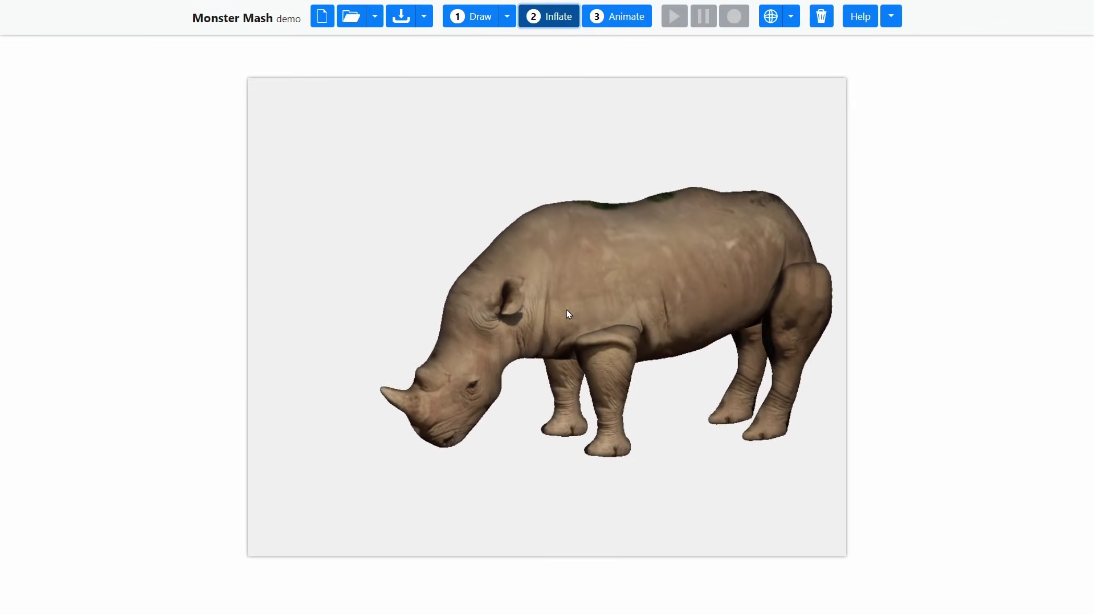
pyautogui.moveTo(568, 311); pyautogui.dragTo(480, 294)
# - Go back to the outlines, mark the new ear, and re-inflate the rhino with it
pyautogui.click(482, 18)
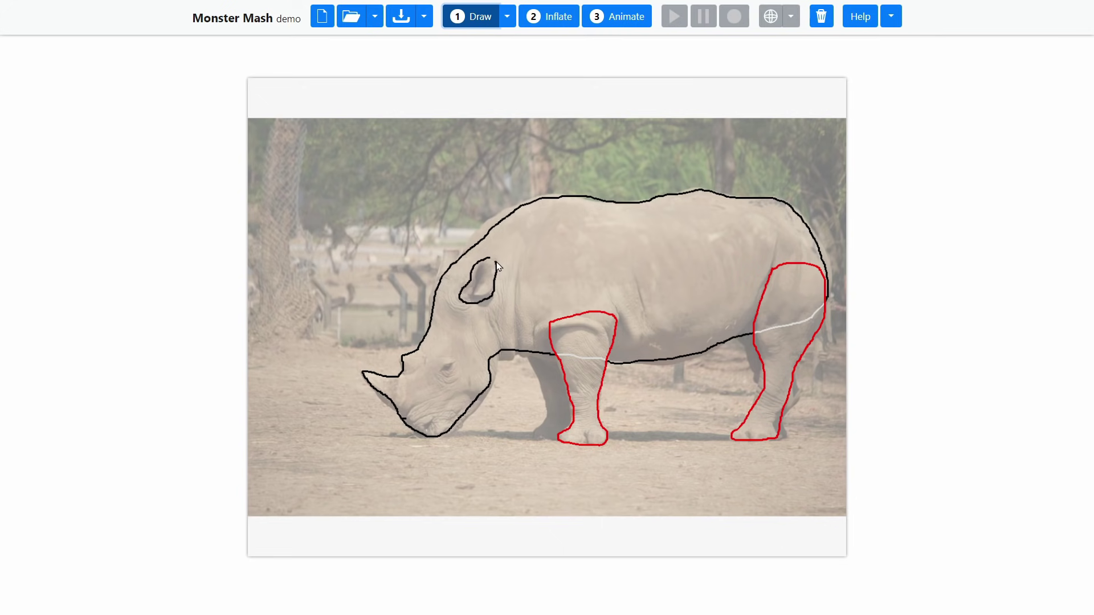
pyautogui.click(482, 281)
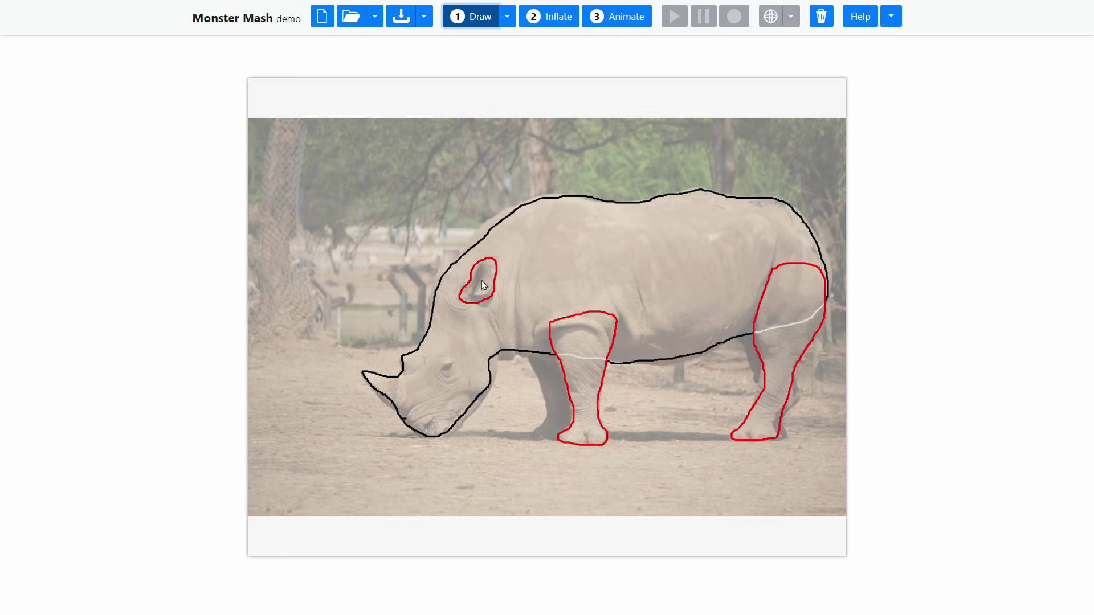
pyautogui.click(540, 22)
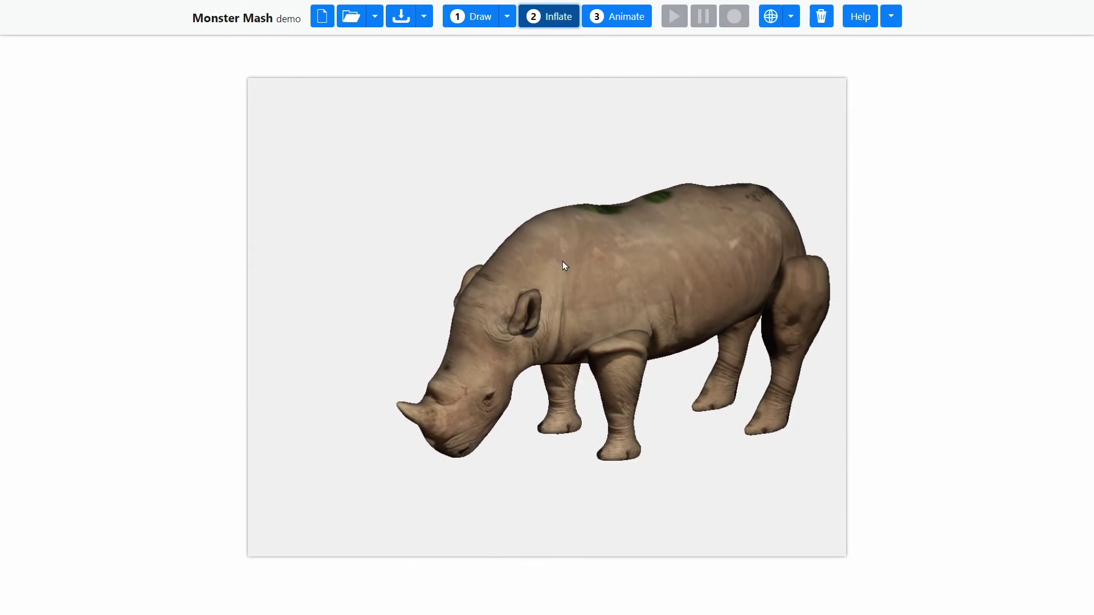
pyautogui.moveTo(563, 255); pyautogui.dragTo(542, 237)
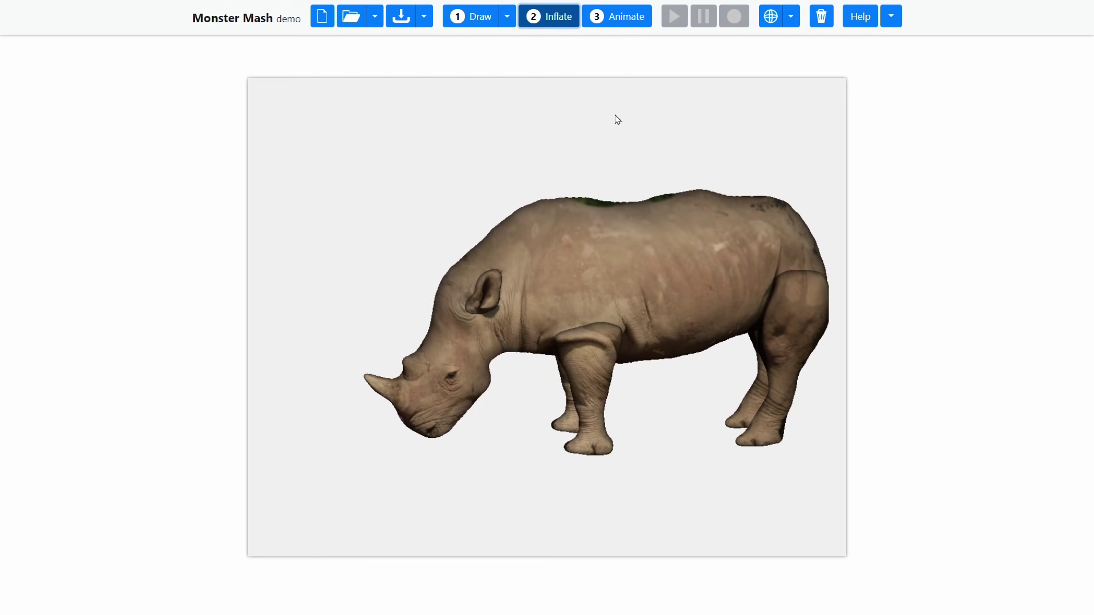
# - Export the rhino animation as glTF and save it as mm_project.glb in Downloads
pyautogui.click(619, 16)
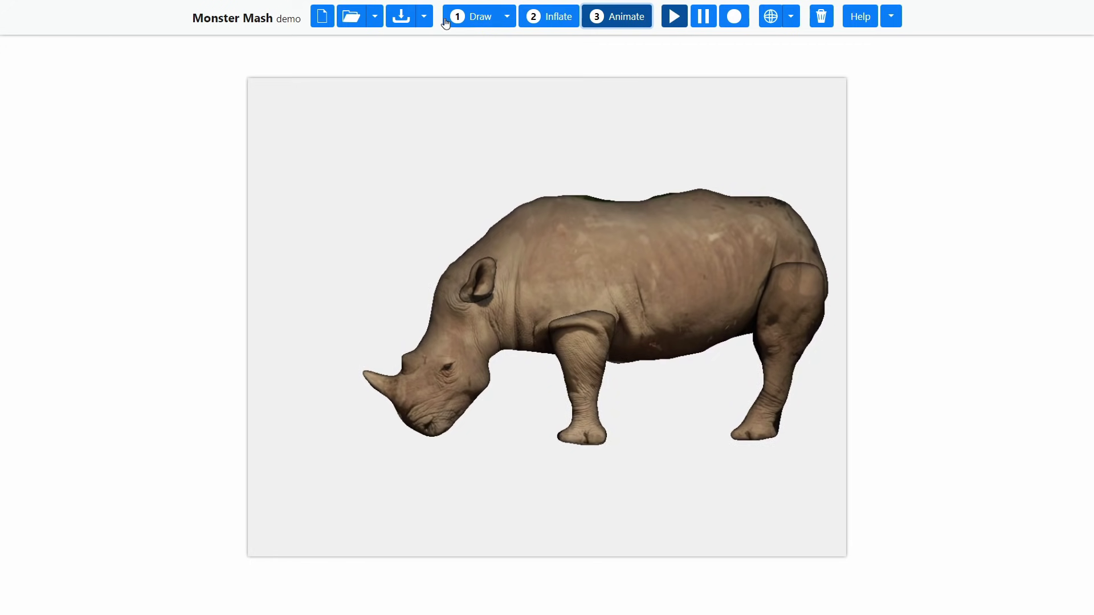
pyautogui.click(425, 16)
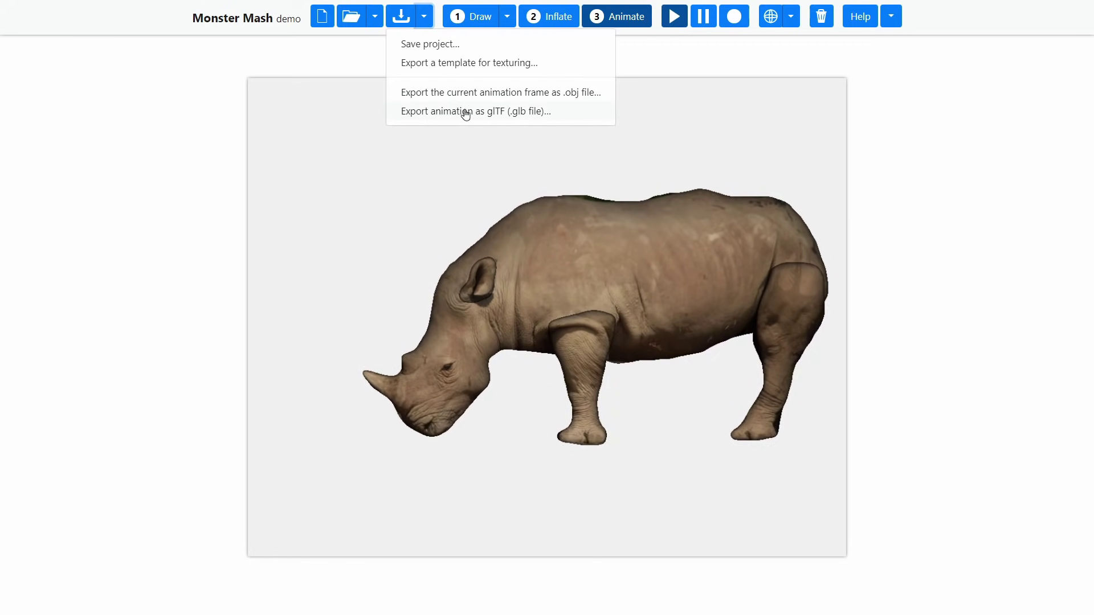
pyautogui.click(517, 114)
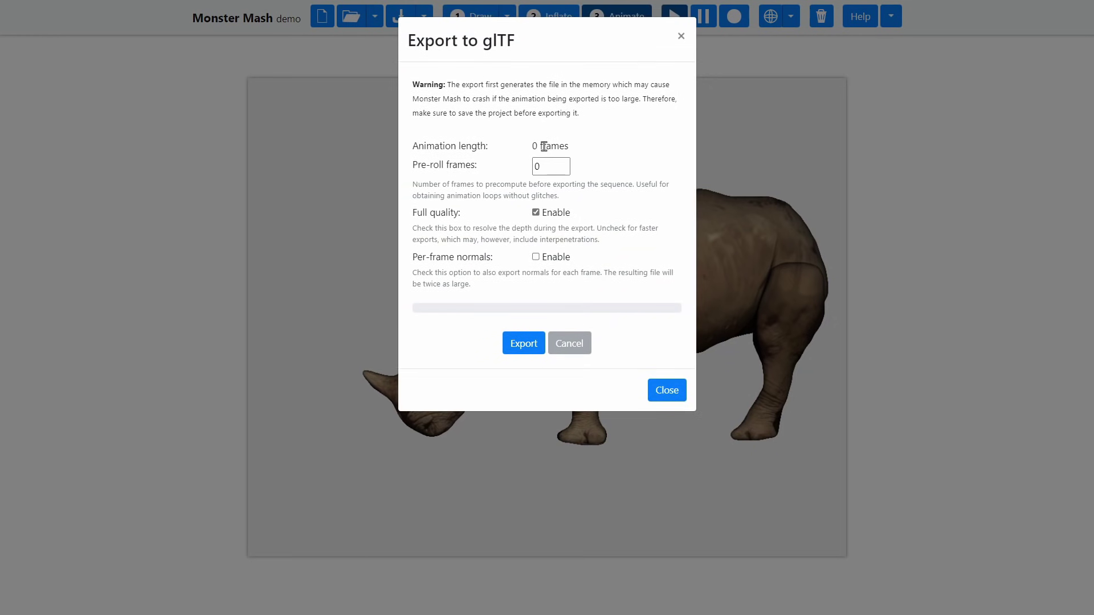
pyautogui.click(534, 345)
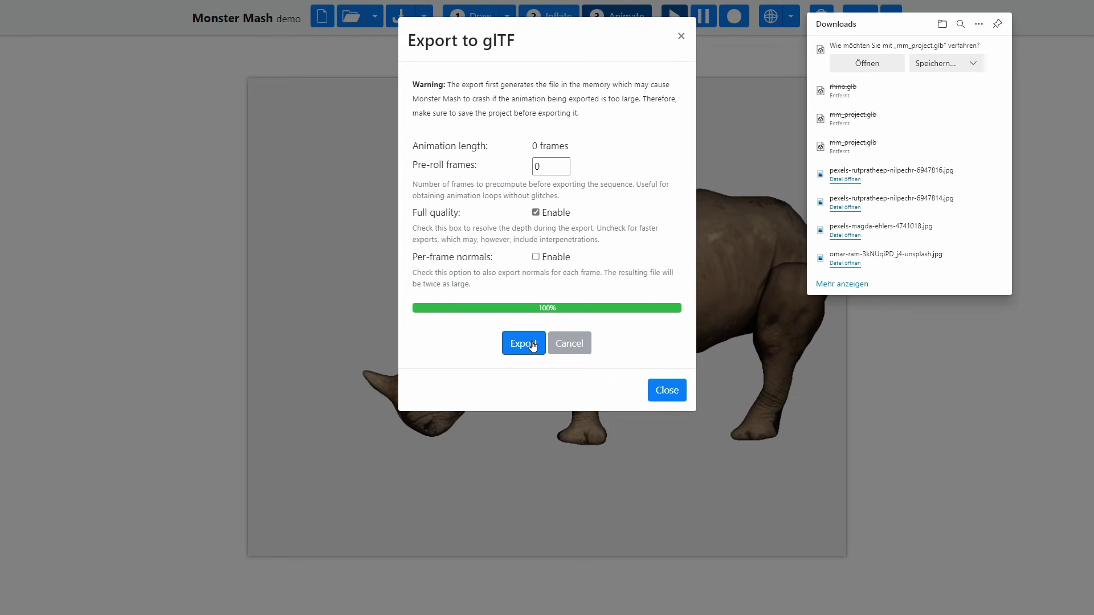
pyautogui.click(933, 63)
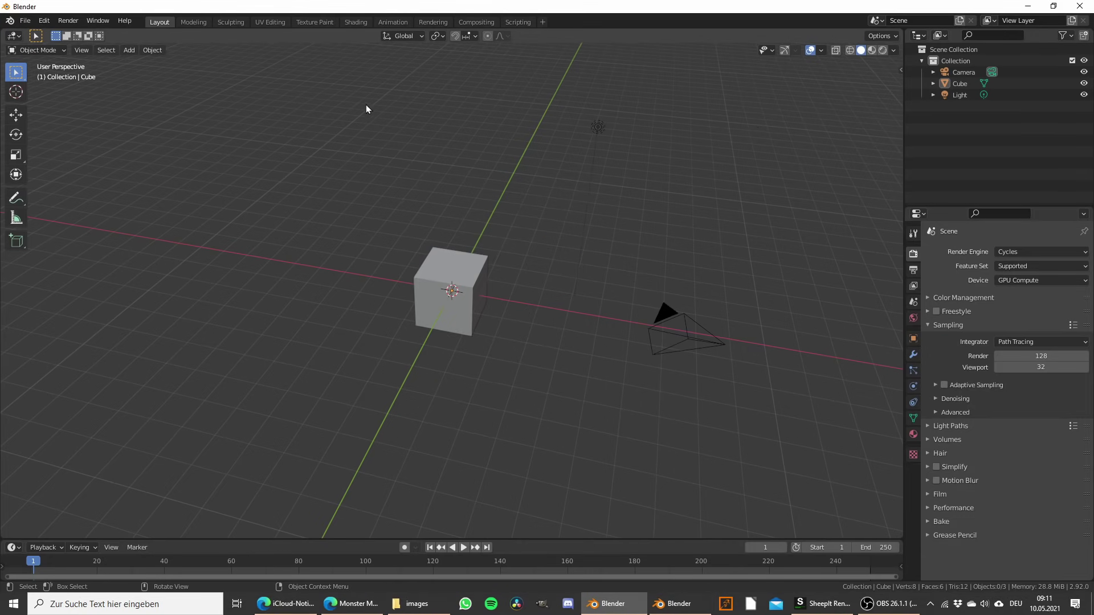
# - Delete the default camera, cube and light, and collapse the timeline
pyautogui.moveTo(367, 104); pyautogui.dragTo(761, 399)
pyautogui.press('Delete')
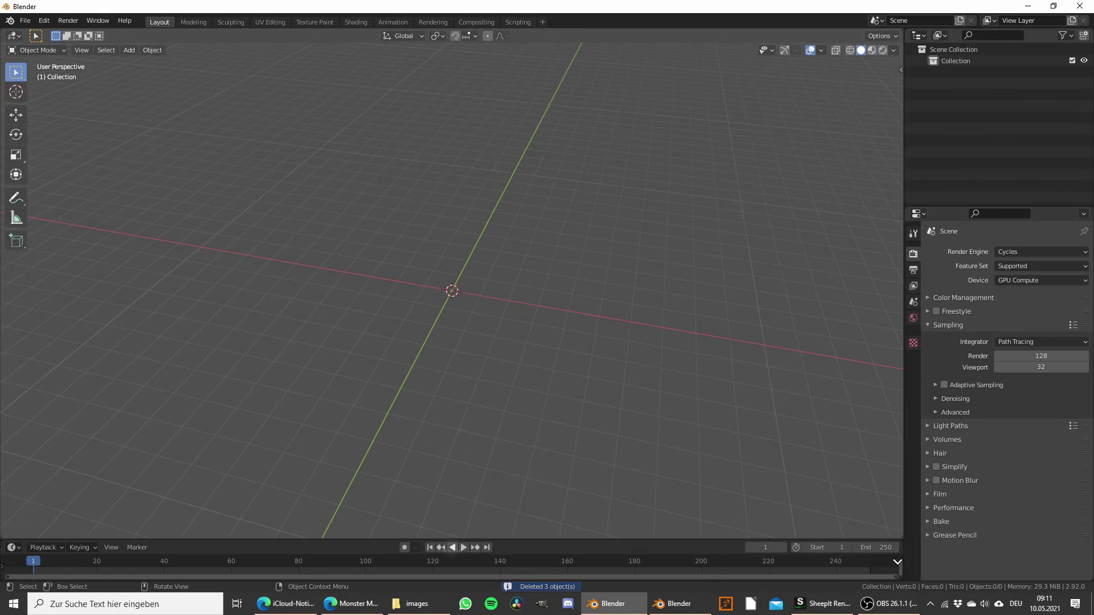
pyautogui.moveTo(798, 539); pyautogui.dragTo(798, 580)
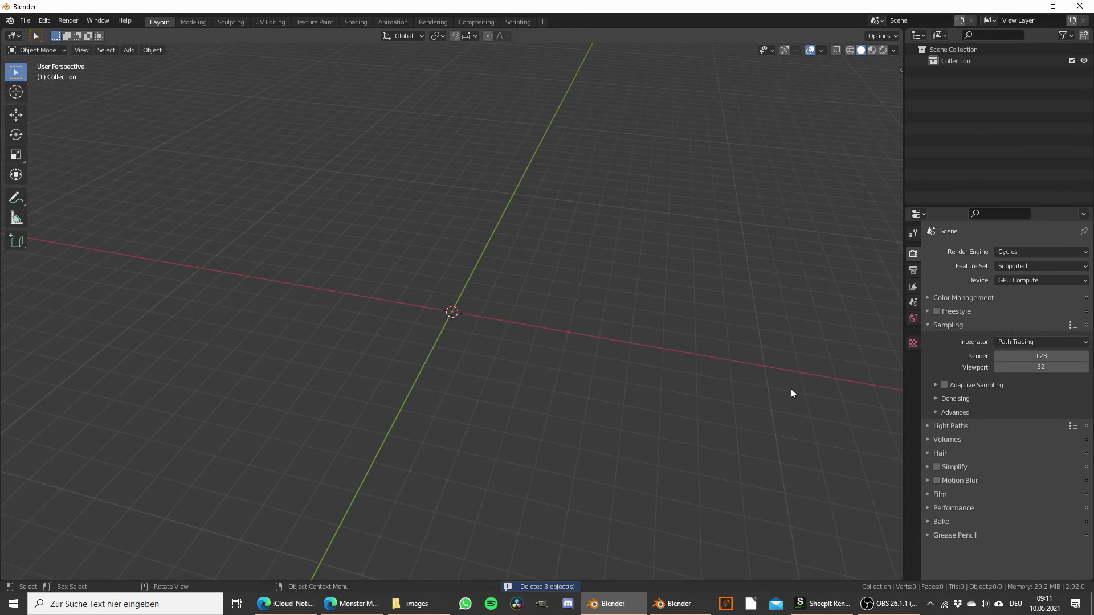
# - Toggle the N sidebar off again, switch to fullscreen and hide the tool strip
pyautogui.press('n')
pyautogui.click(896, 142)
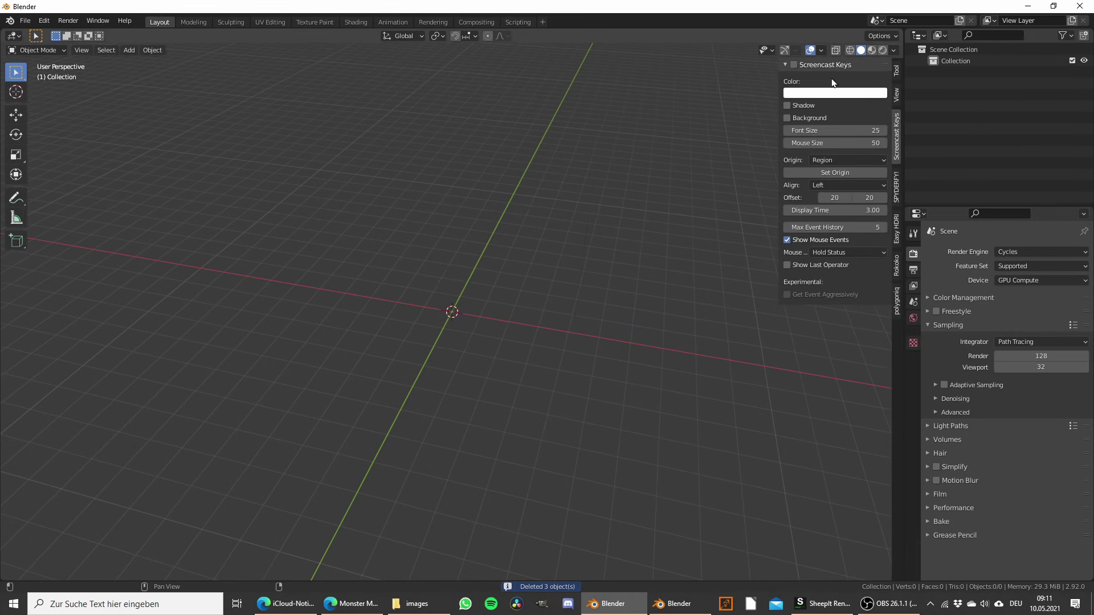
pyautogui.press('n')
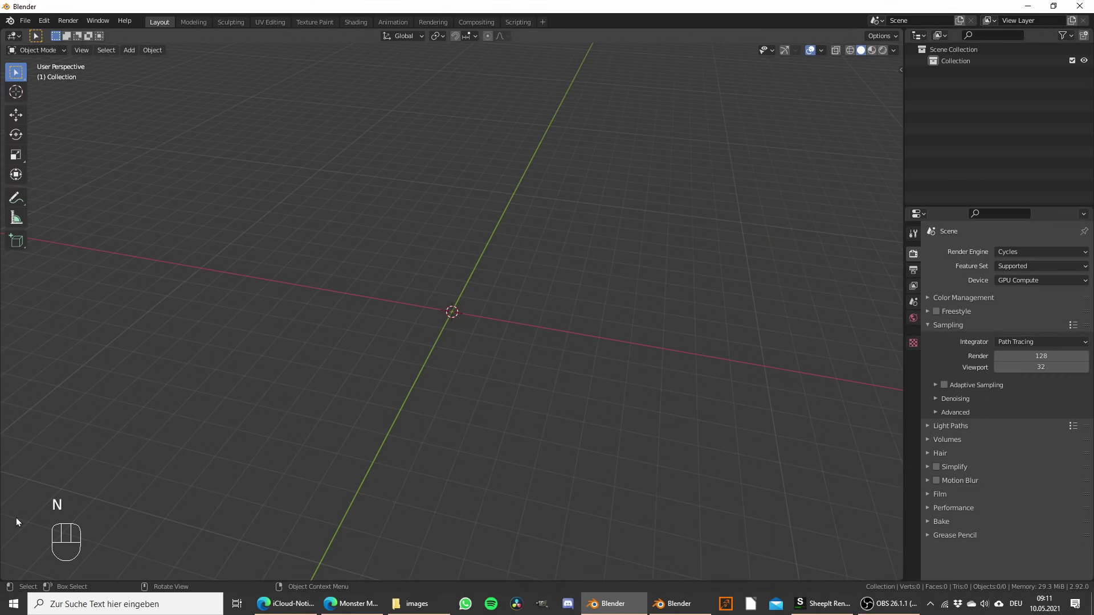
pyautogui.press('F11')
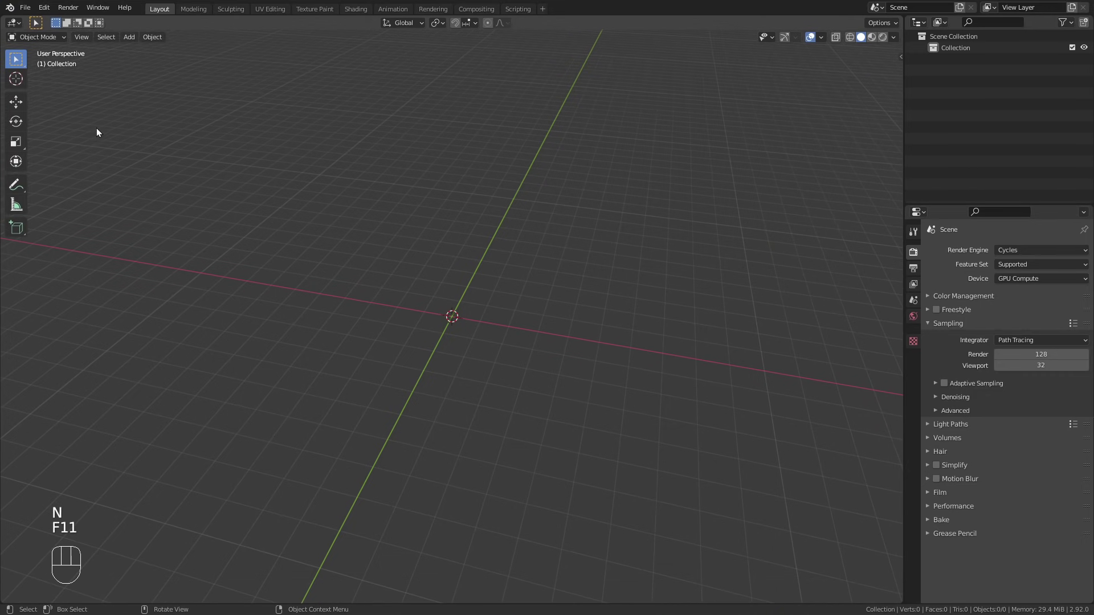
pyautogui.press('t')
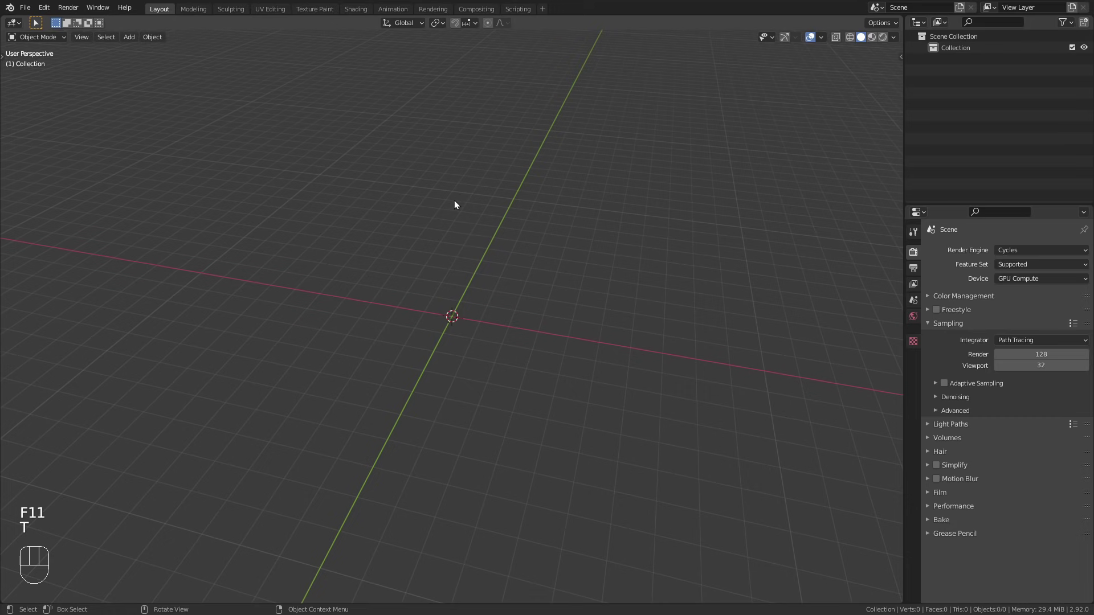
# - In Preferences > Add-ons, search 'gltf' and confirm the glTF 2.0 add-on is enabled
pyautogui.click(26, 9)
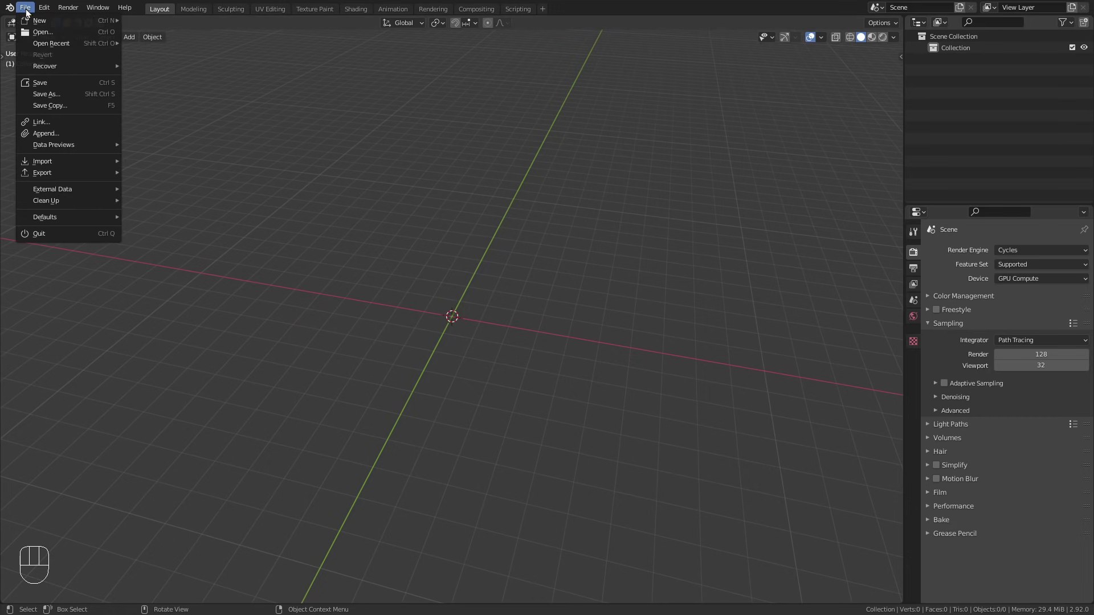
pyautogui.moveTo(44, 162)
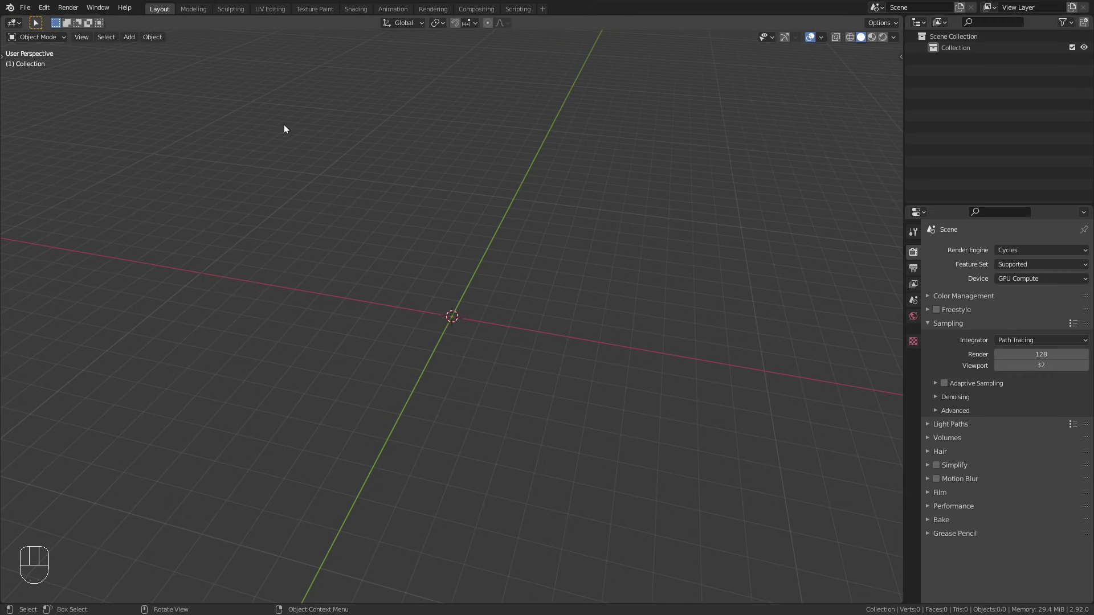
pyautogui.click(44, 6)
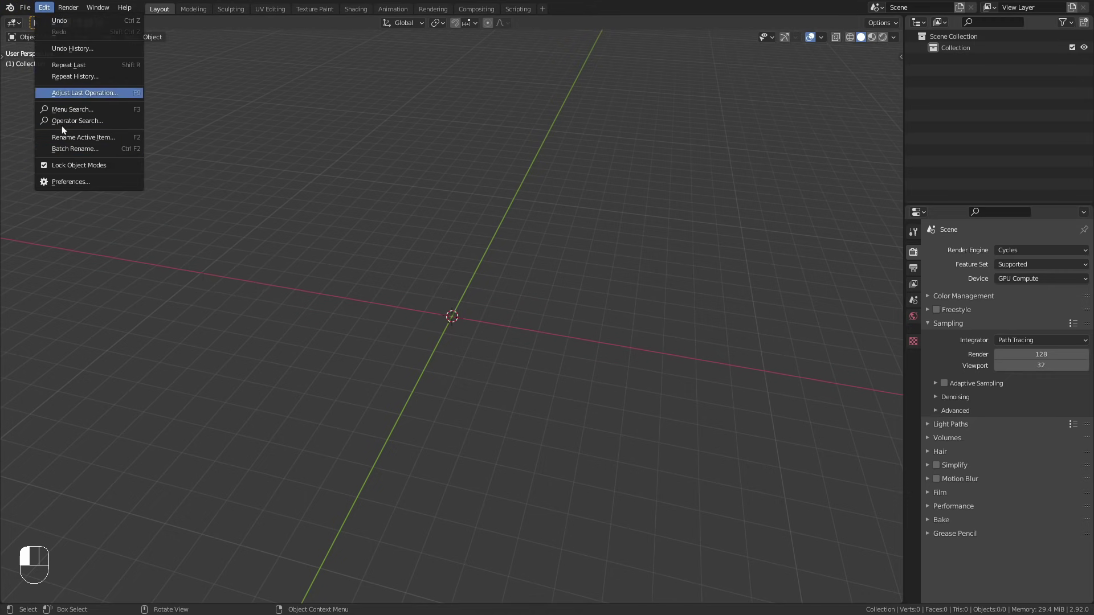
pyautogui.click(68, 179)
pyautogui.moveTo(555, 142); pyautogui.dragTo(289, 75)
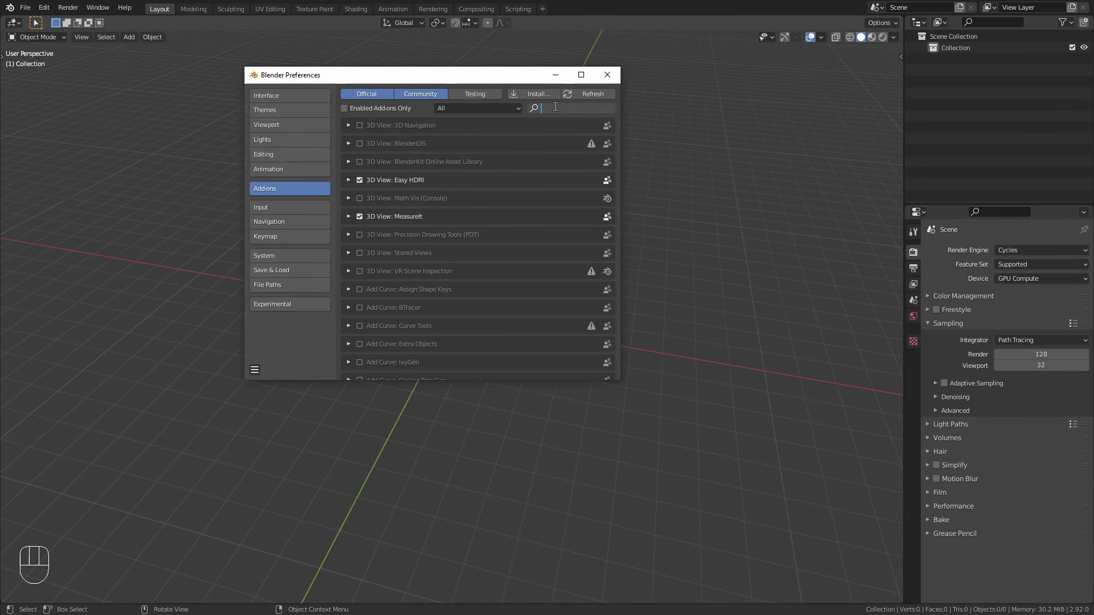
pyautogui.write('gltt')
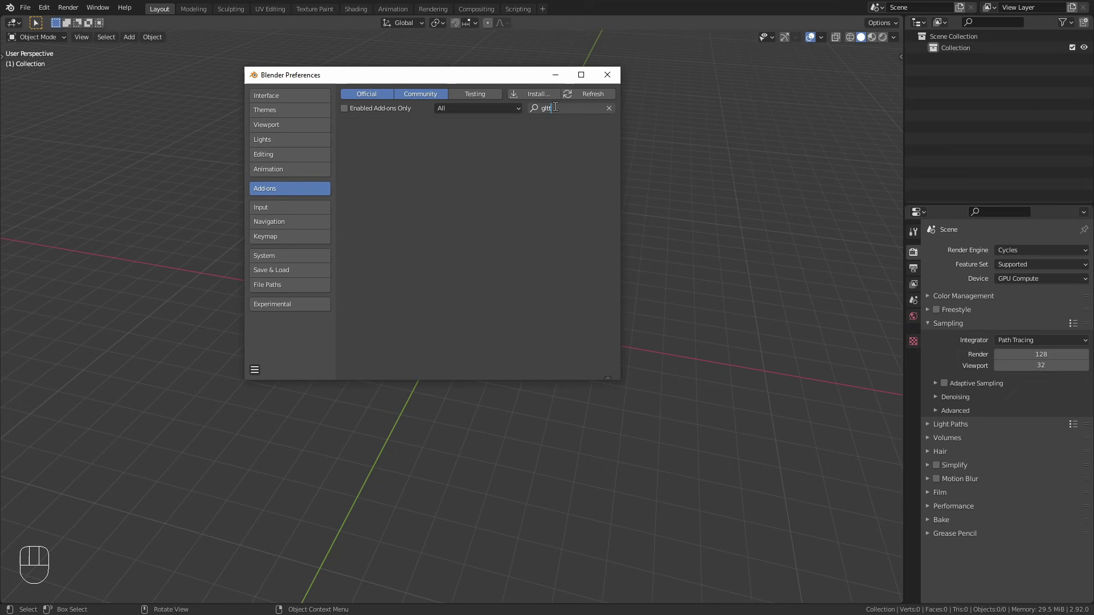
pyautogui.press('BackSpace')
pyautogui.write('f')
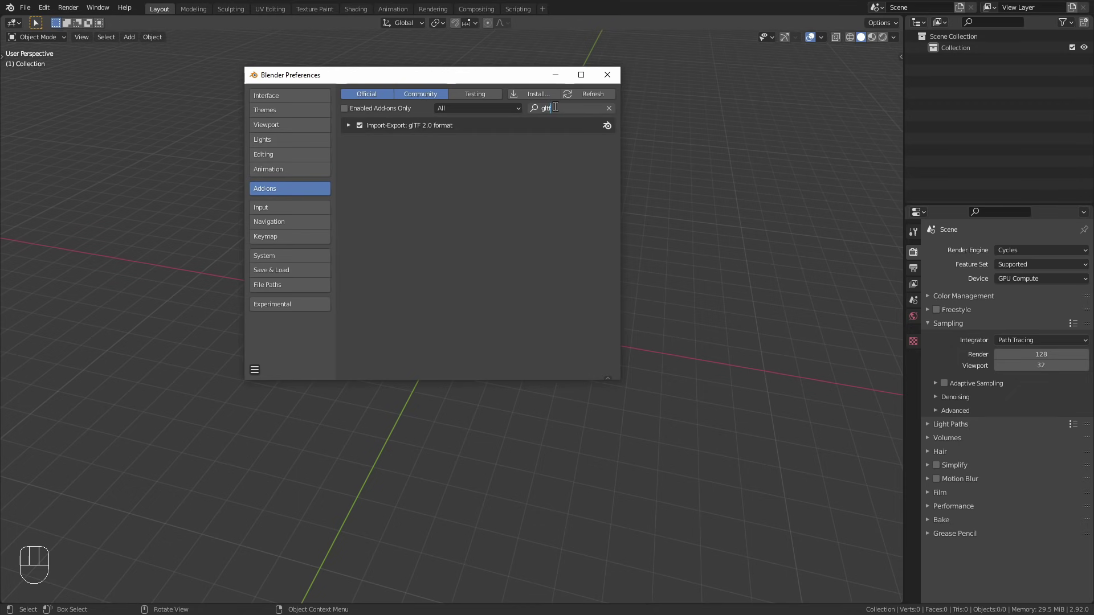
pyautogui.click(349, 125)
pyautogui.click(348, 125)
pyautogui.click(556, 74)
# - Start a glTF 2.0 import and browse to the Desktop/images folder
pyautogui.click(26, 8)
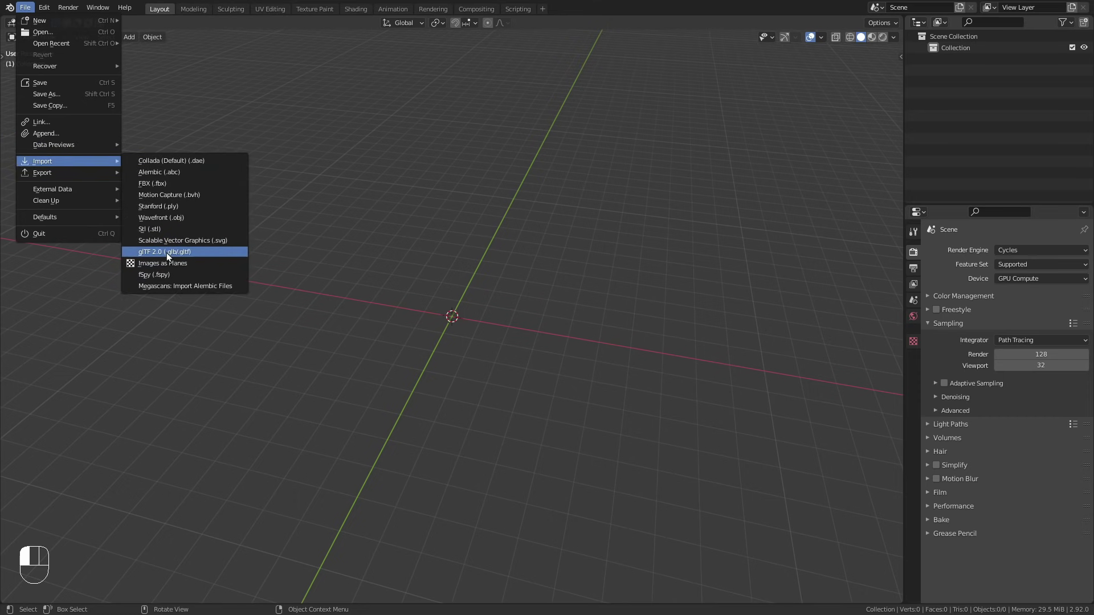
pyautogui.click(166, 252)
pyautogui.click(266, 291)
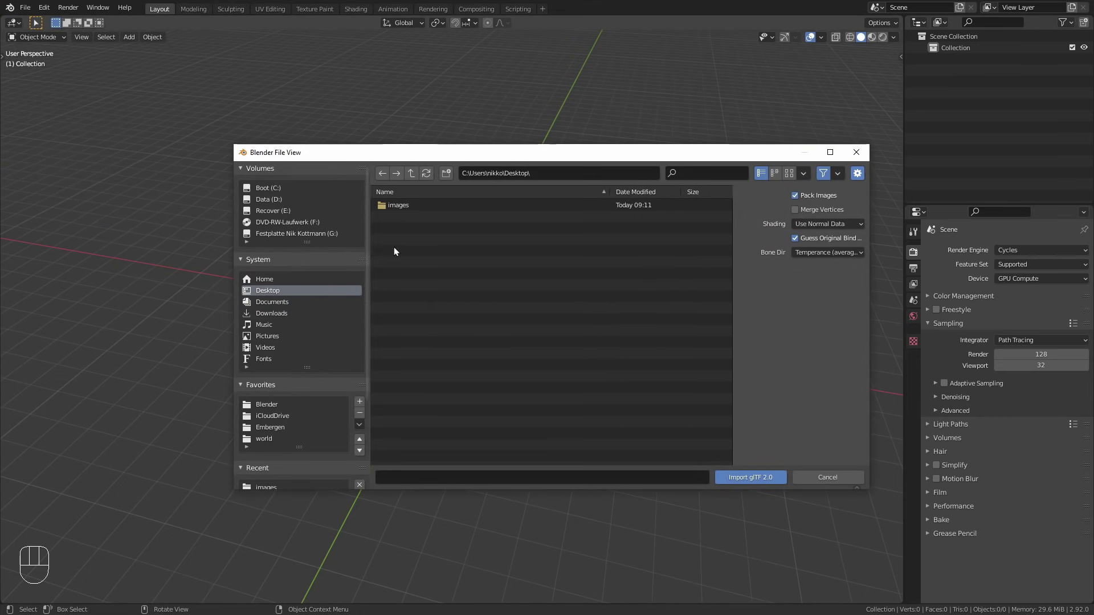
pyautogui.doubleClick(409, 206)
# - Import mm_project.glb as a glTF 2.0 file so the rhino appears in the scene
pyautogui.click(422, 205)
pyautogui.click(752, 475)
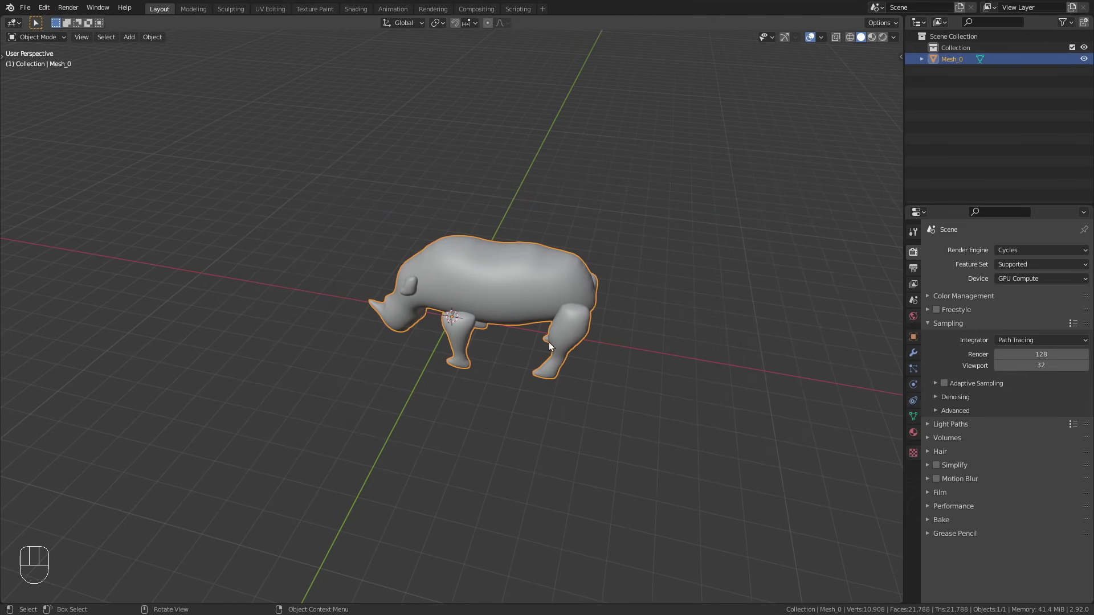
pyautogui.scroll(5, 580, 292)
pyautogui.keyDown('shift'); pyautogui.moveTo(566, 289); pyautogui.dragTo(527, 298, button='middle'); pyautogui.keyUp('shift')
pyautogui.scroll(-2, 517, 288)
# - Set viewport shading colour to Texture, then switch to Material Preview to show the rhino's photo skin
pyautogui.click(893, 37)
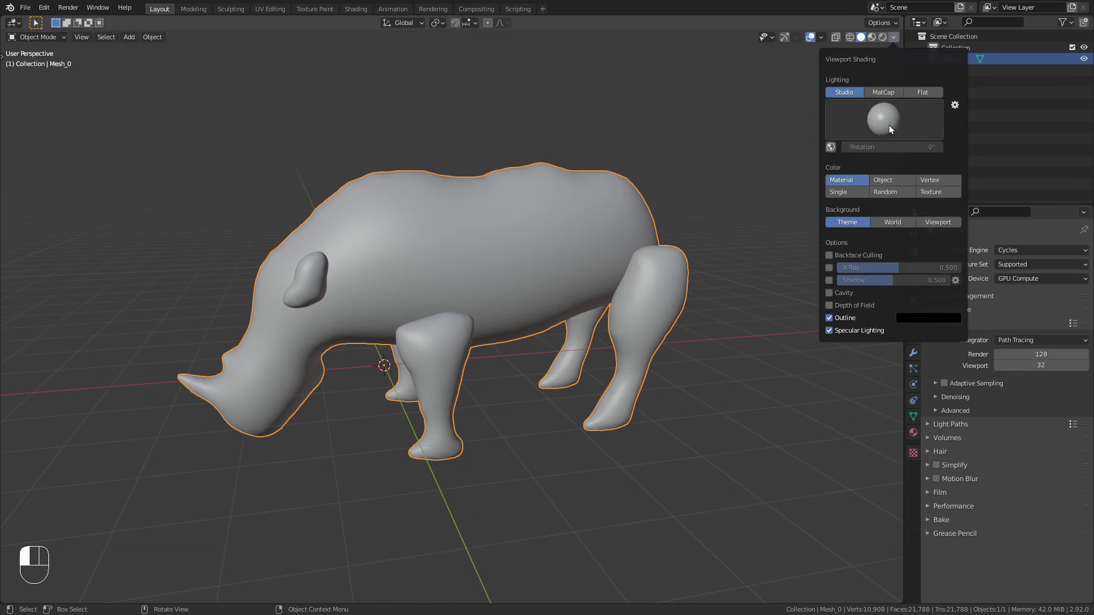
pyautogui.click(942, 191)
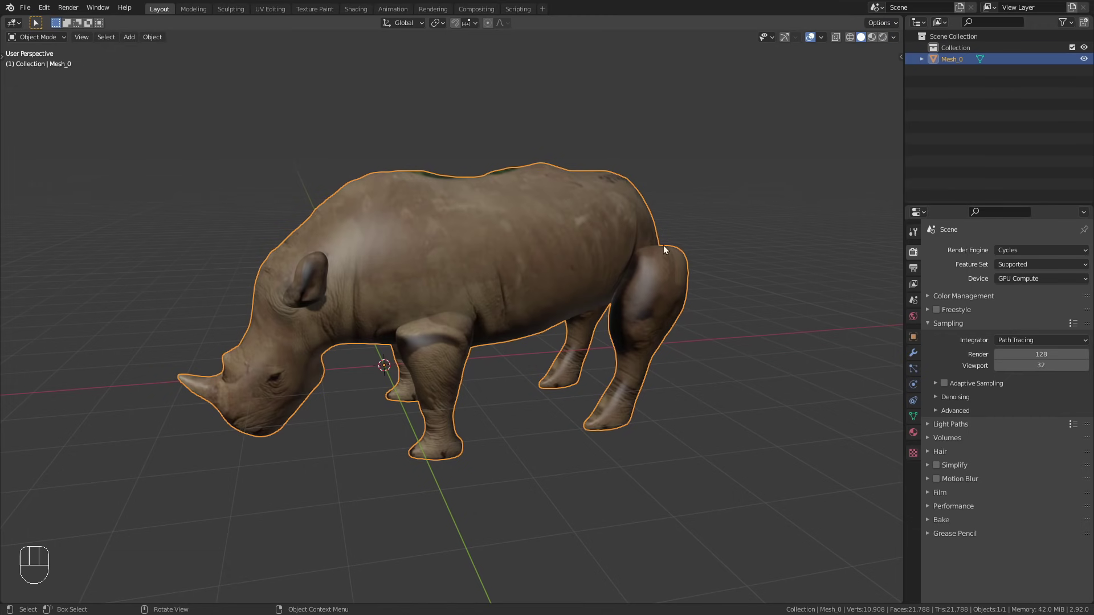
pyautogui.click(872, 38)
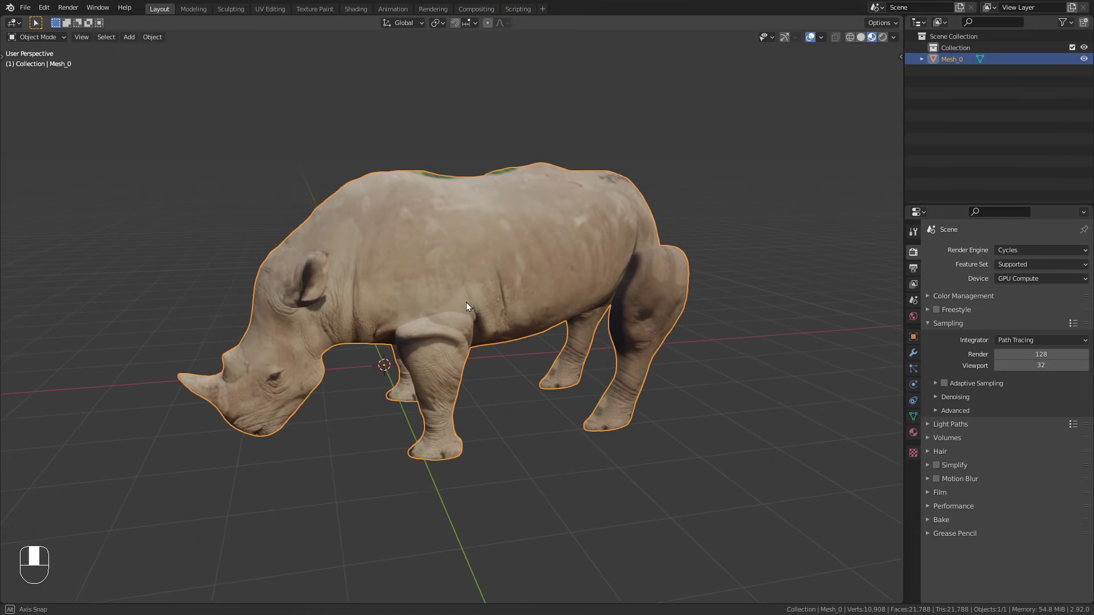
pyautogui.moveTo(455, 314)
pyautogui.mouseDown(button='middle')
pyautogui.moveTo(459, 397)
pyautogui.moveTo(525, 298)
pyautogui.moveTo(496, 300)
pyautogui.moveTo(514, 258)
pyautogui.moveTo(489, 266)
pyautogui.mouseUp(button='middle')
pyautogui.scroll(5, 481, 325)
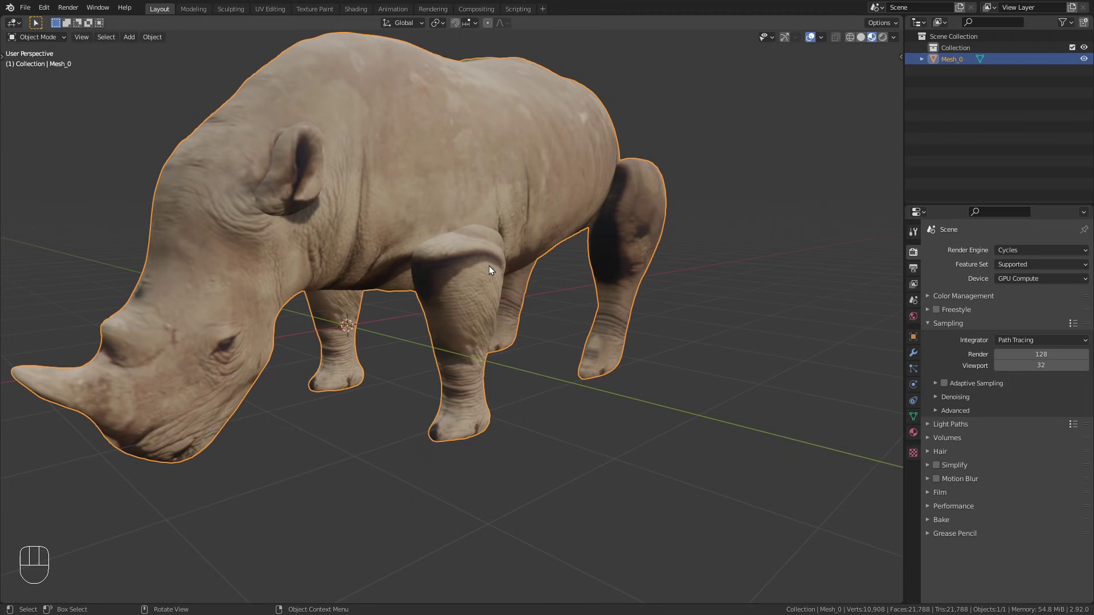
# - In Edit Mode, select the first front leg piece as linked geometry and move it inward
pyautogui.press('Tab')
pyautogui.click(478, 259)
pyautogui.scroll(3, 480, 257)
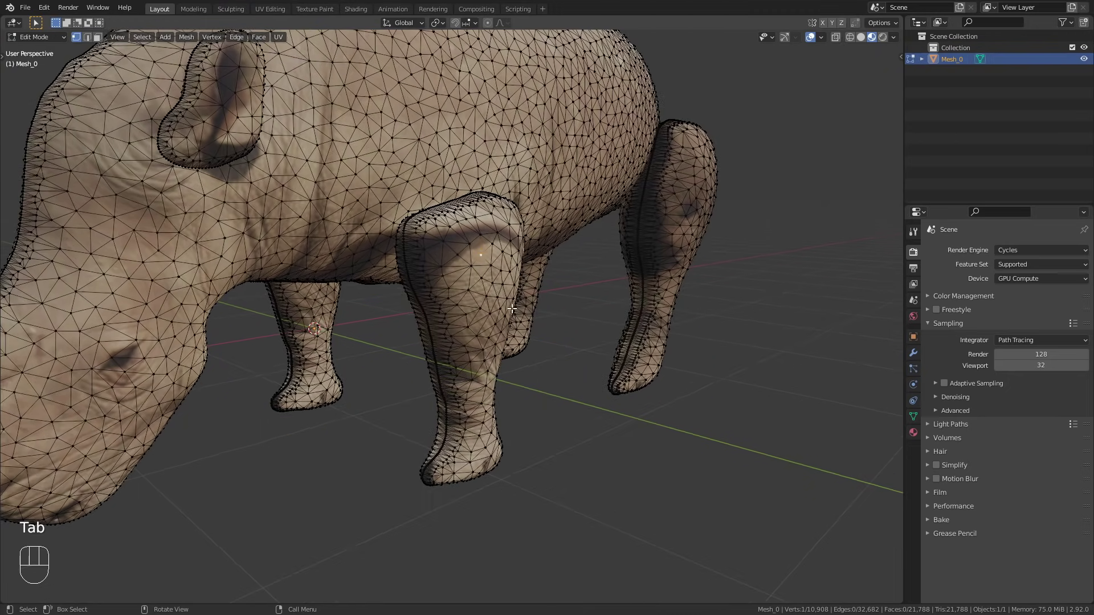
pyautogui.press('ctrl')
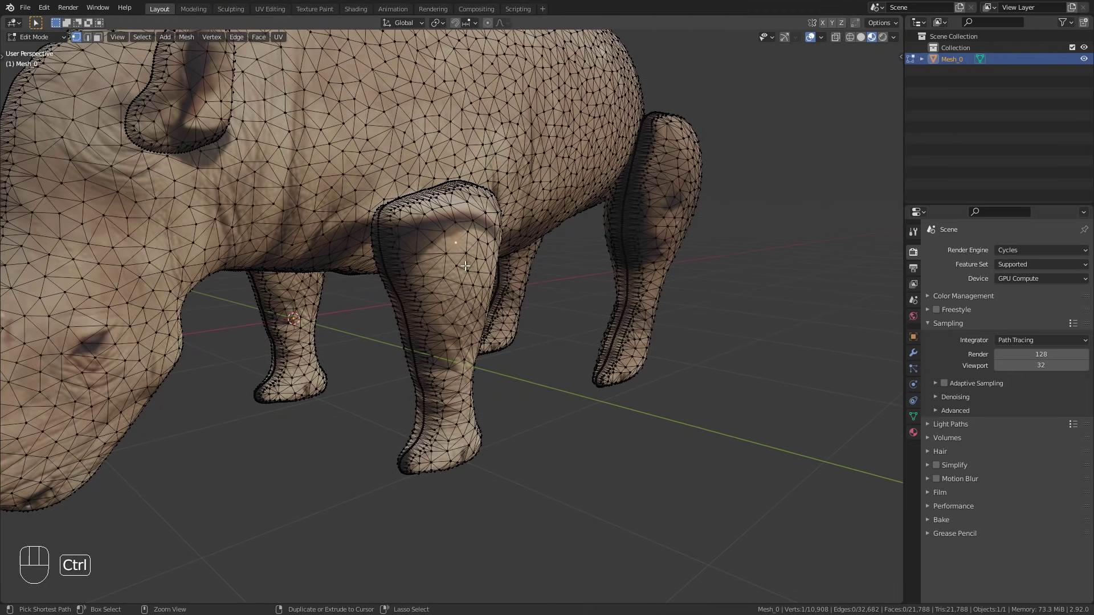
pyautogui.hotkey('ctrl', 'l')
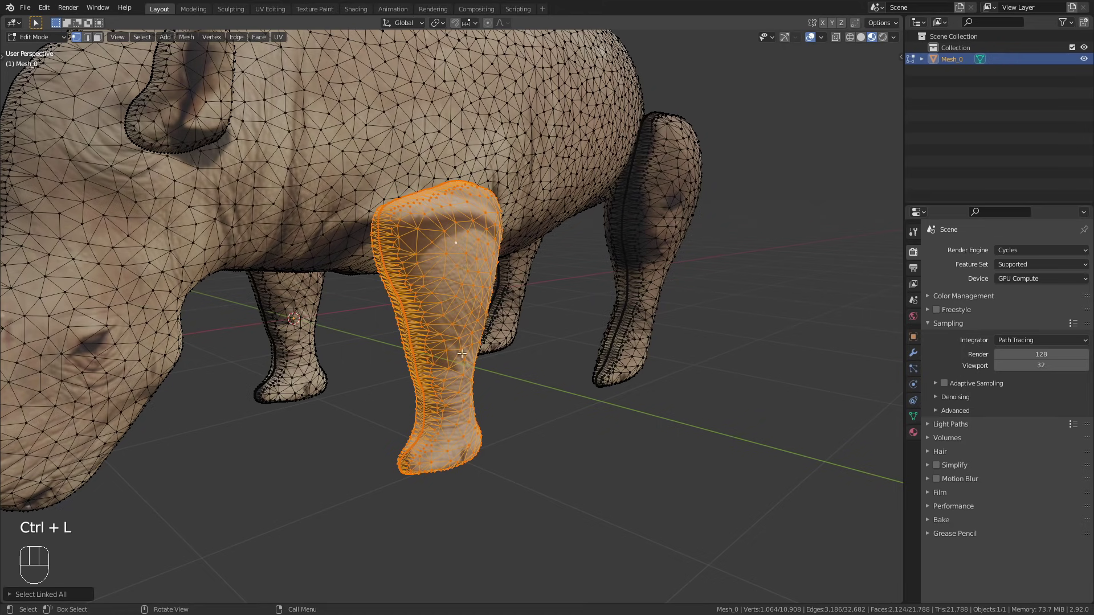
pyautogui.moveTo(377, 274); pyautogui.dragTo(600, 320, button='middle')
pyautogui.press('g')
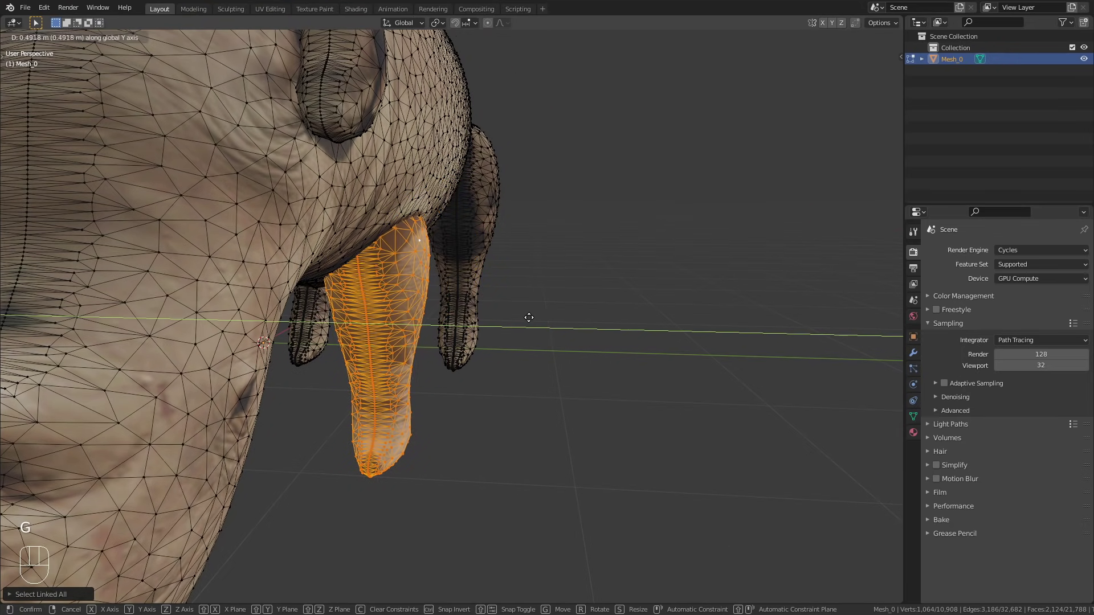
pyautogui.click(527, 317)
# - Select the other front leg piece and slide it inward along the Y axis
pyautogui.moveTo(404, 317); pyautogui.dragTo(367, 339, button='middle')
pyautogui.click(364, 344)
pyautogui.hotkey('ctrl', 'l')
pyautogui.press('g')
pyautogui.press('y')
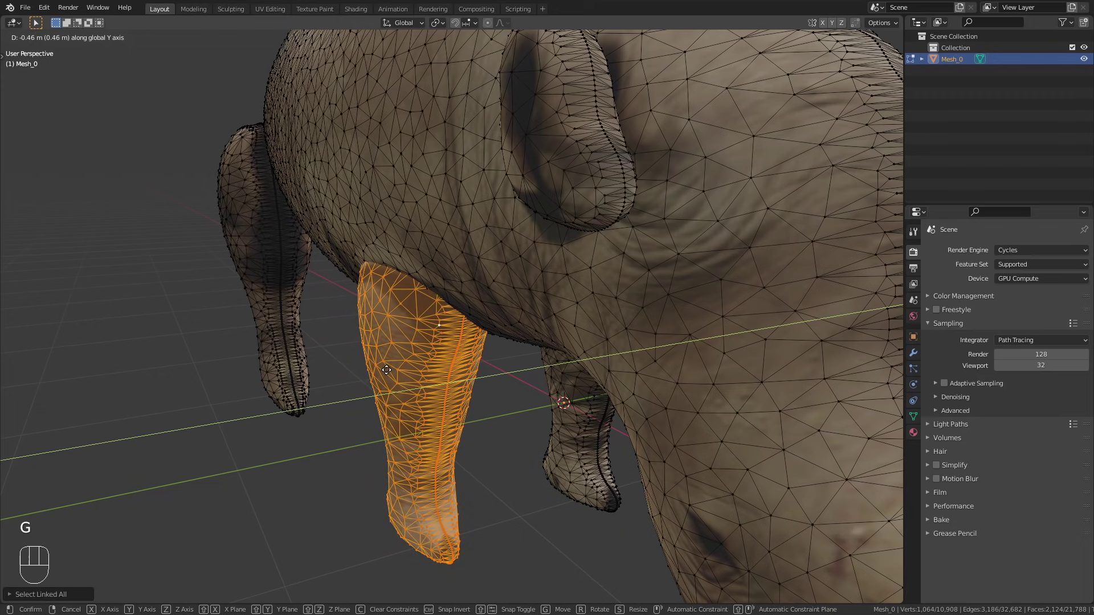
pyautogui.click(244, 316)
# - Select the hind leg piece and slide it inward along the Y axis
pyautogui.keyDown('shift'); pyautogui.moveTo(244, 315); pyautogui.dragTo(444, 349, button='middle'); pyautogui.keyUp('shift')
pyautogui.click(362, 328)
pyautogui.scroll(3, 363, 328)
pyautogui.keyDown('shift'); pyautogui.moveTo(362, 327); pyautogui.dragTo(402, 308, button='middle'); pyautogui.keyUp('shift')
pyautogui.scroll(-5, 349, 273)
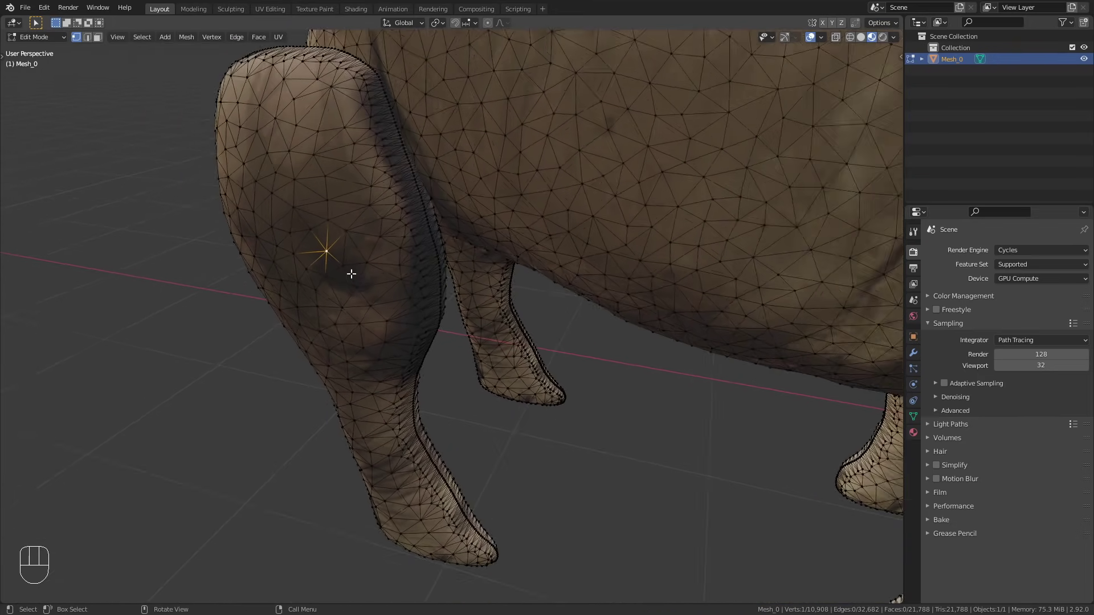
pyautogui.hotkey('ctrl', 'l')
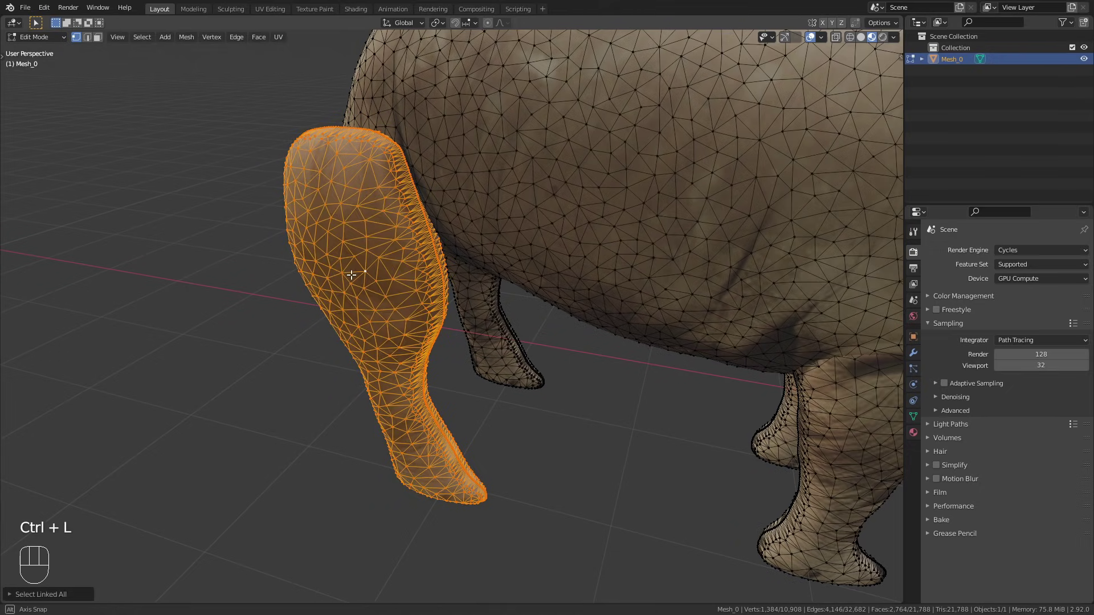
pyautogui.moveTo(352, 274); pyautogui.dragTo(325, 336, button='middle')
pyautogui.press('g')
pyautogui.press('y')
pyautogui.click(393, 317)
# - Move the remaining leg piece inward, then return to Object Mode
pyautogui.click(225, 285)
pyautogui.hotkey('ctrl', 'l')
pyautogui.press('g')
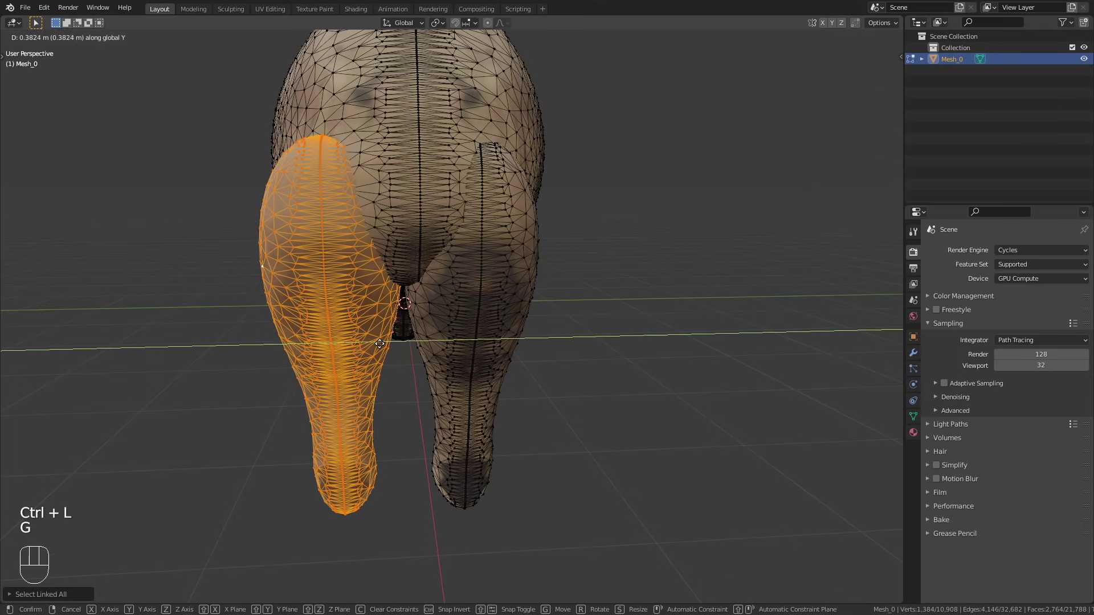
pyautogui.click(379, 329)
pyautogui.moveTo(379, 330); pyautogui.dragTo(449, 315, button='middle')
pyautogui.scroll(-5, 422, 328)
pyautogui.press('Tab')
pyautogui.scroll(3, 374, 313)
pyautogui.moveTo(460, 276); pyautogui.dragTo(503, 313, button='middle')
# - In Edit Mode, select the right ear piece and tuck it in toward the head
pyautogui.press('Tab')
pyautogui.keyDown('shift'); pyautogui.moveTo(441, 244); pyautogui.dragTo(468, 182, button='middle'); pyautogui.keyUp('shift')
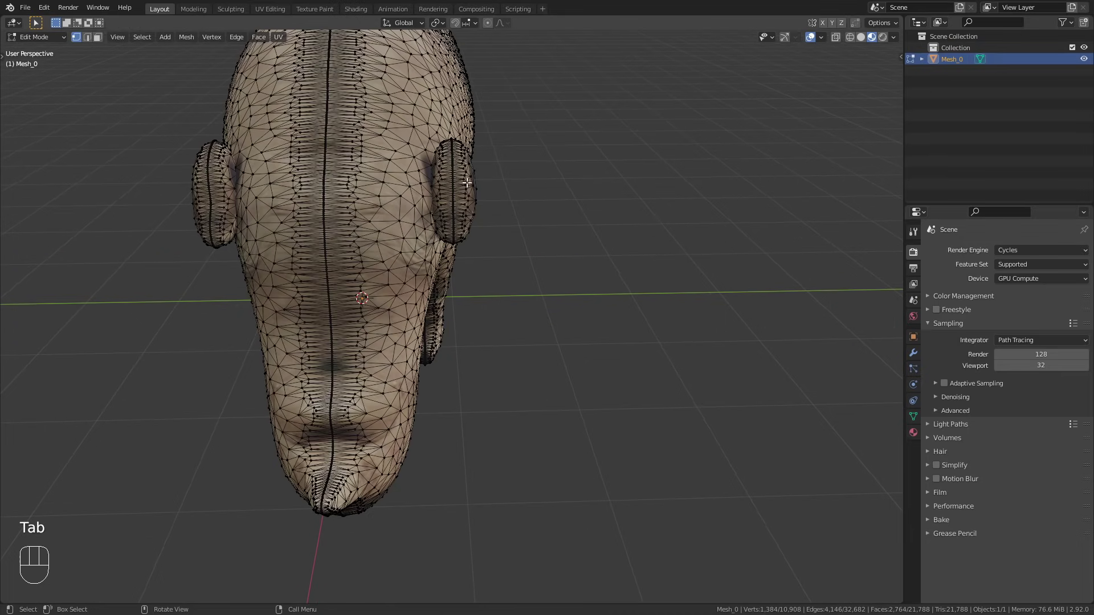
pyautogui.hotkey('ctrl', 'l')
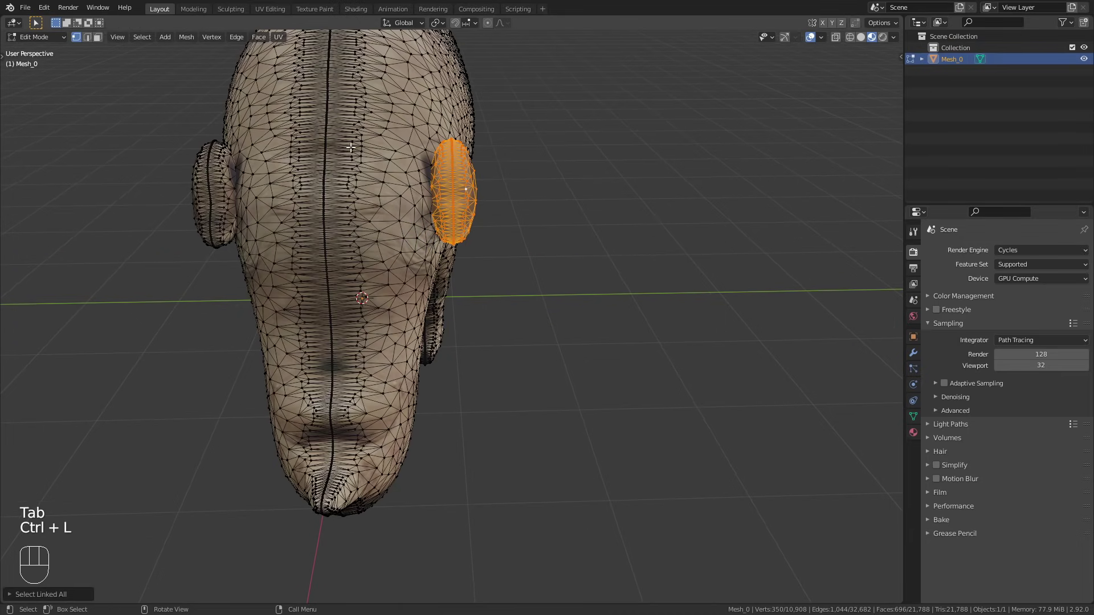
pyautogui.scroll(2, 351, 147)
pyautogui.keyDown('shift'); pyautogui.moveTo(351, 147); pyautogui.dragTo(513, 285, button='middle'); pyautogui.keyUp('shift')
pyautogui.press('g')
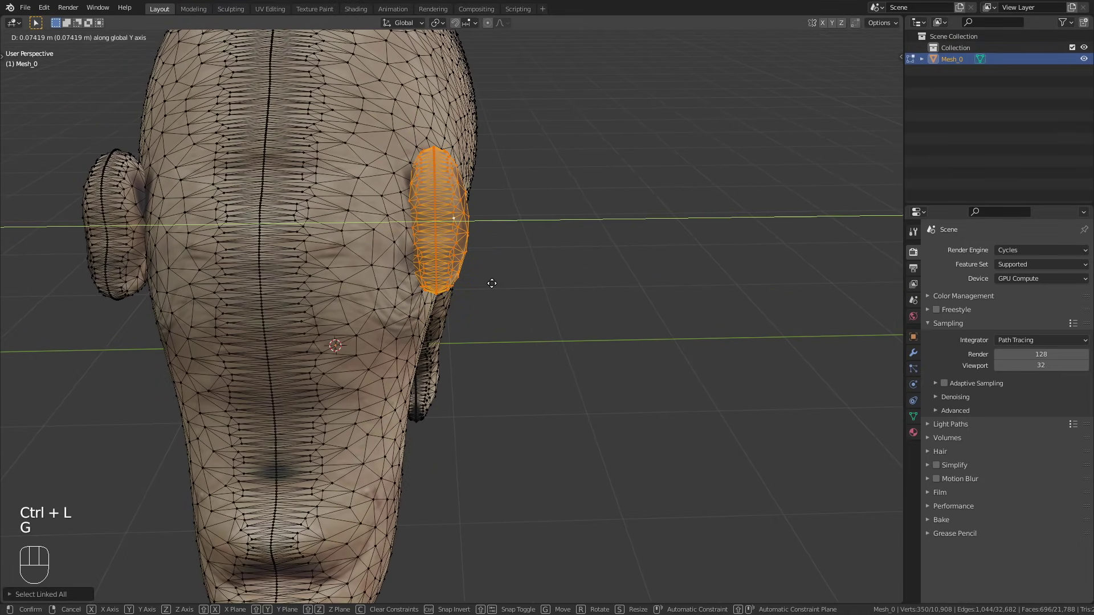
pyautogui.click(479, 281)
# - Slide the other ear inward along Y, leave Edit Mode and switch to front view
pyautogui.keyDown('shift'); pyautogui.moveTo(155, 225); pyautogui.dragTo(289, 236, button='middle'); pyautogui.keyUp('shift')
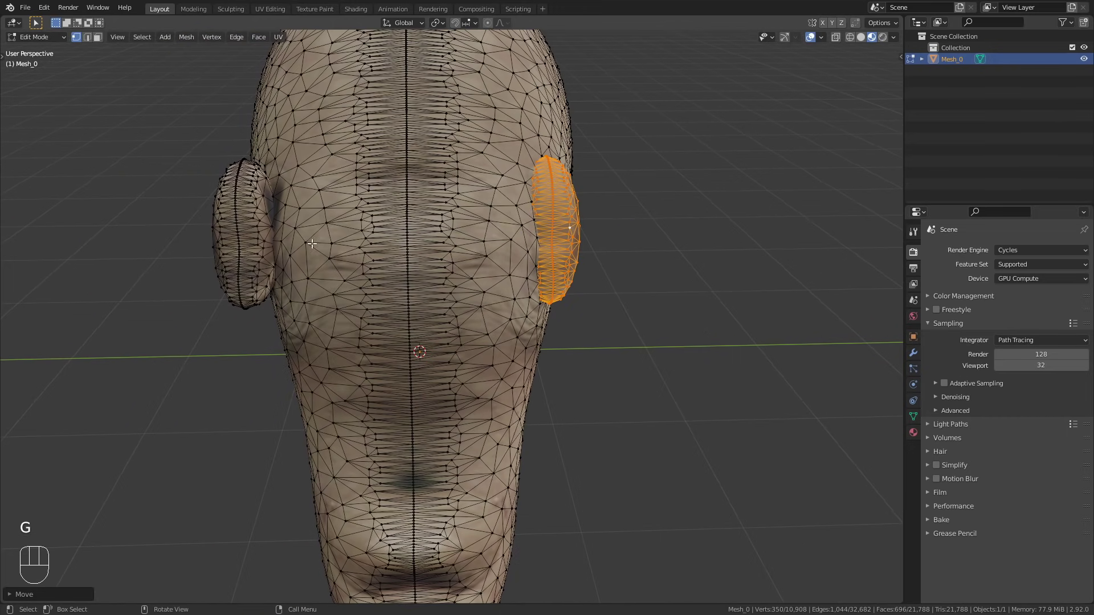
pyautogui.click(234, 223)
pyautogui.hotkey('ctrl', 'l')
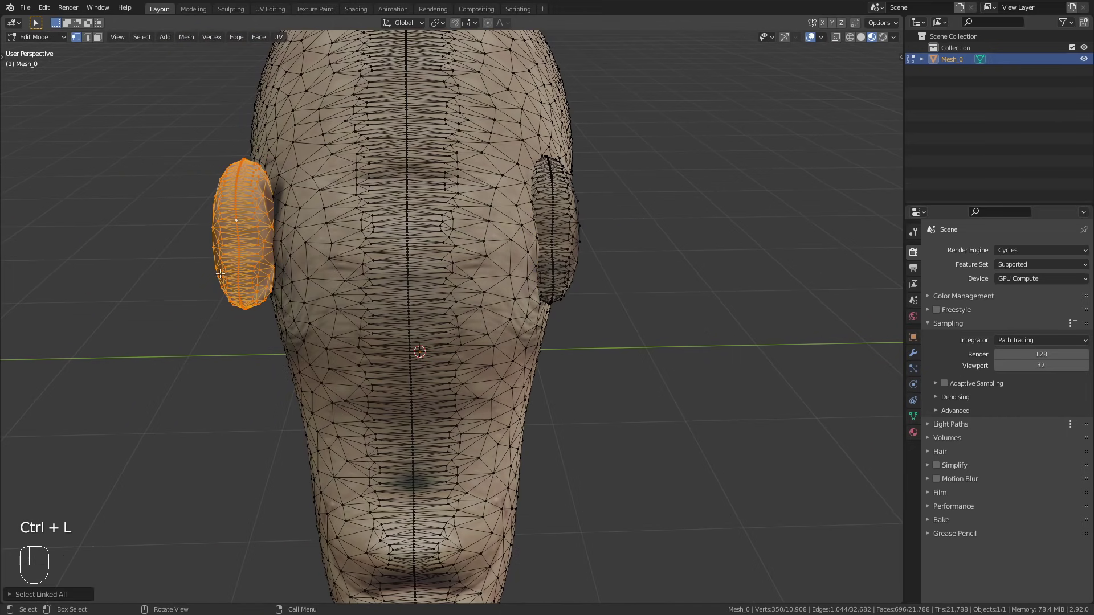
pyautogui.press('g')
pyautogui.press('y')
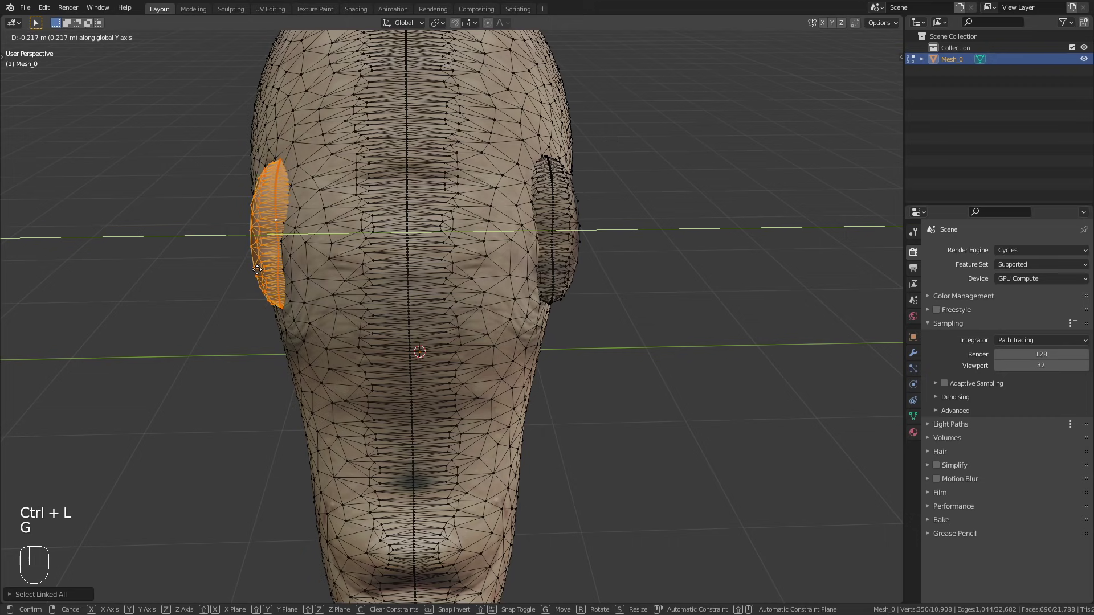
pyautogui.click(257, 270)
pyautogui.press('Tab')
pyautogui.moveTo(367, 232); pyautogui.dragTo(280, 195, button='middle')
pyautogui.press('KP_1')
# - Move the whole rhino so its feet rest on the ground line
pyautogui.scroll(-1, 391, 269)
pyautogui.keyDown('shift'); pyautogui.moveTo(391, 269); pyautogui.dragTo(408, 361, button='middle'); pyautogui.keyUp('shift')
pyautogui.press('g')
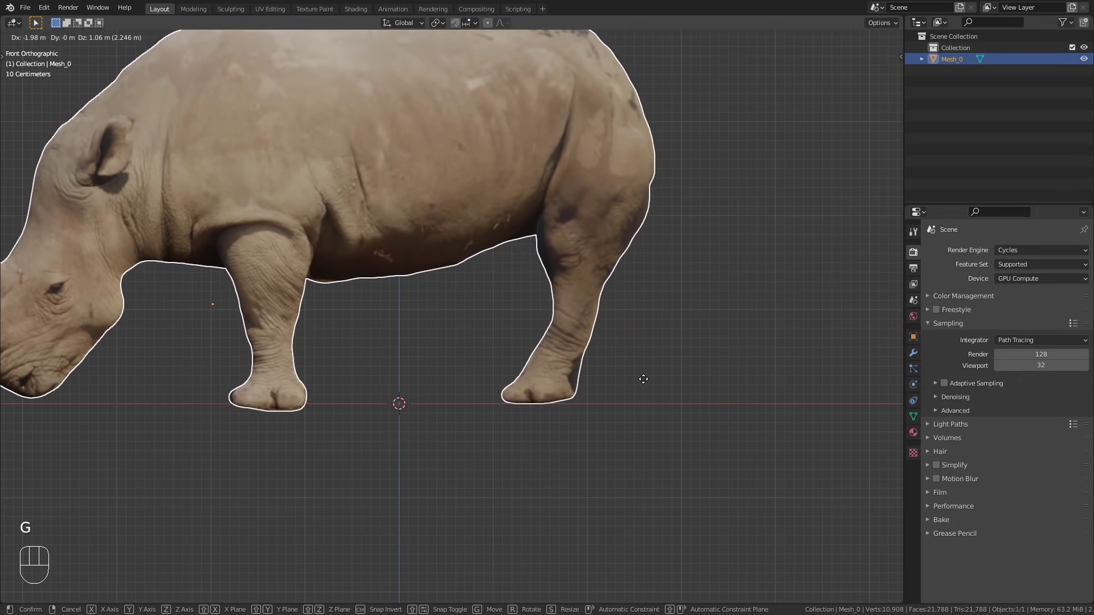
pyautogui.click(644, 379)
pyautogui.press('KP_Decimal')
# - Set the rhino's origin to the 3D cursor via Object > Set Origin
pyautogui.click(149, 38)
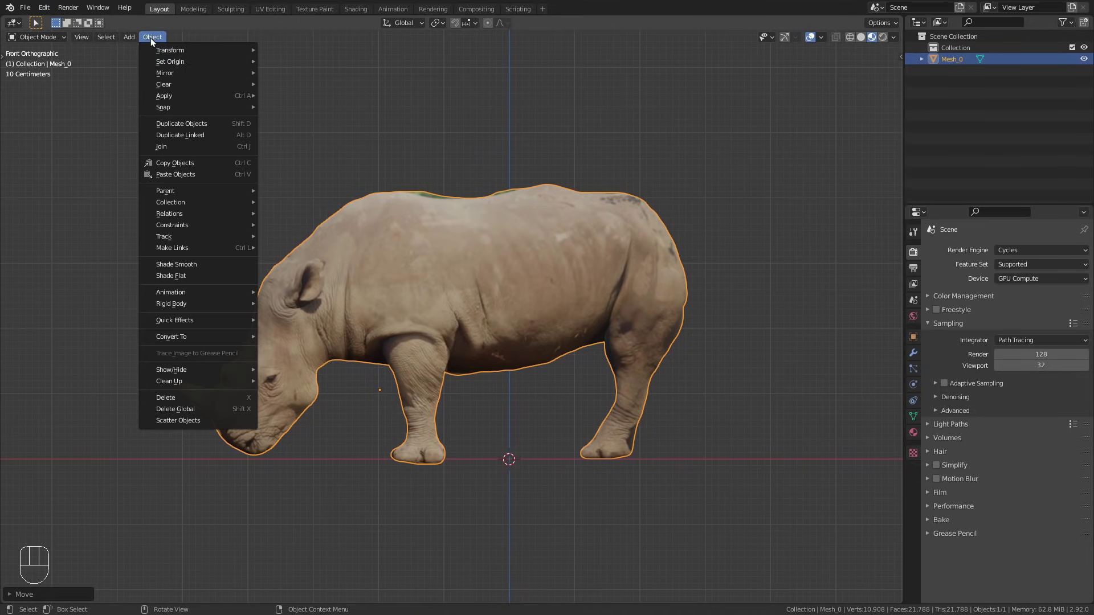
pyautogui.moveTo(186, 62)
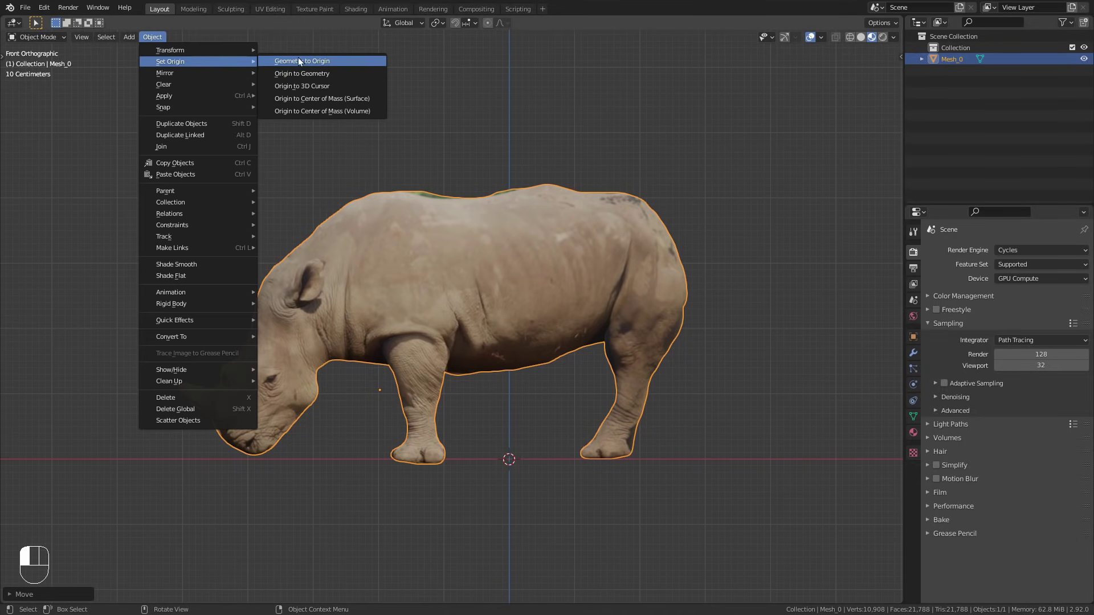
pyautogui.click(314, 87)
pyautogui.moveTo(609, 481); pyautogui.dragTo(509, 364, button='middle')
pyautogui.scroll(2, 418, 320)
pyautogui.scroll(2, 419, 324)
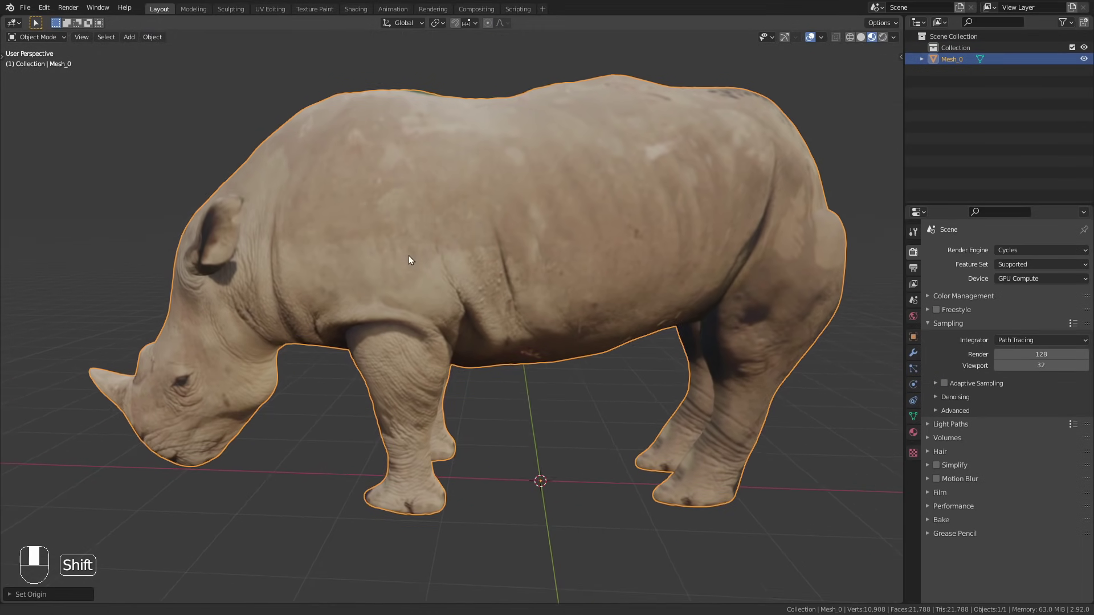
pyautogui.keyDown('shift'); pyautogui.moveTo(411, 262); pyautogui.dragTo(439, 276, button='middle'); pyautogui.keyUp('shift')
pyautogui.scroll(2, 439, 276)
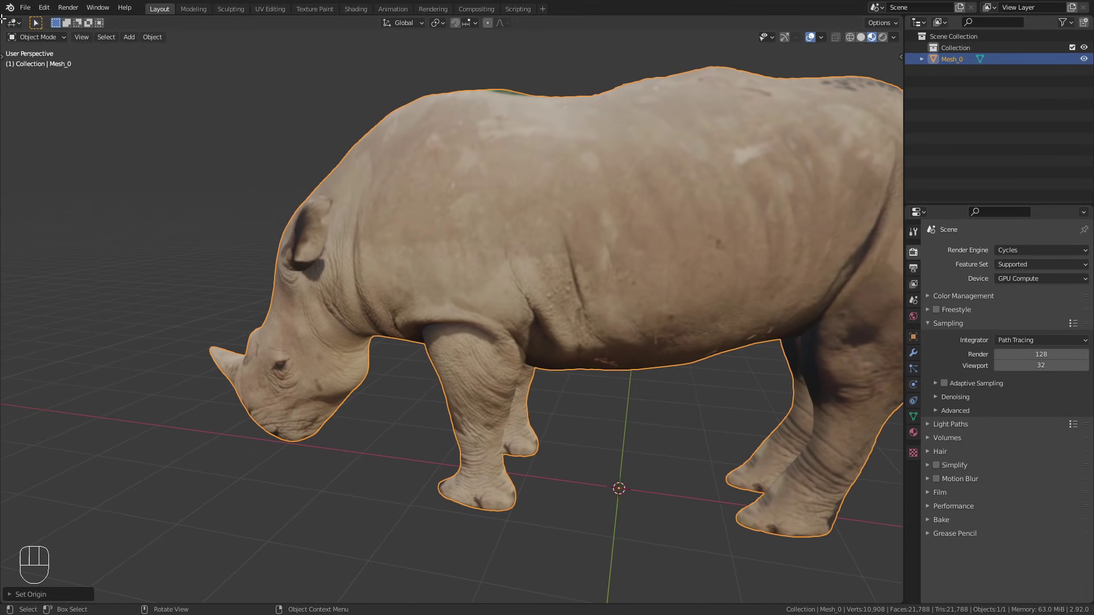
# - Split the viewport and turn the left half into a Shader Editor showing the rhino's material nodes
pyautogui.moveTo(3, 20); pyautogui.dragTo(363, 20)
pyautogui.click(18, 26)
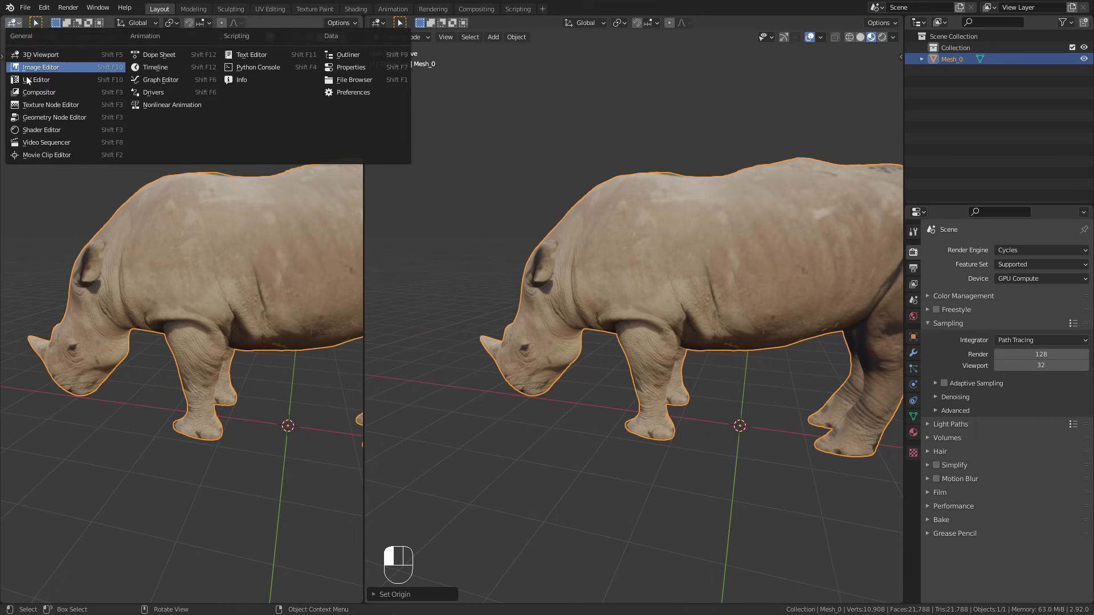
pyautogui.click(35, 129)
pyautogui.press('n')
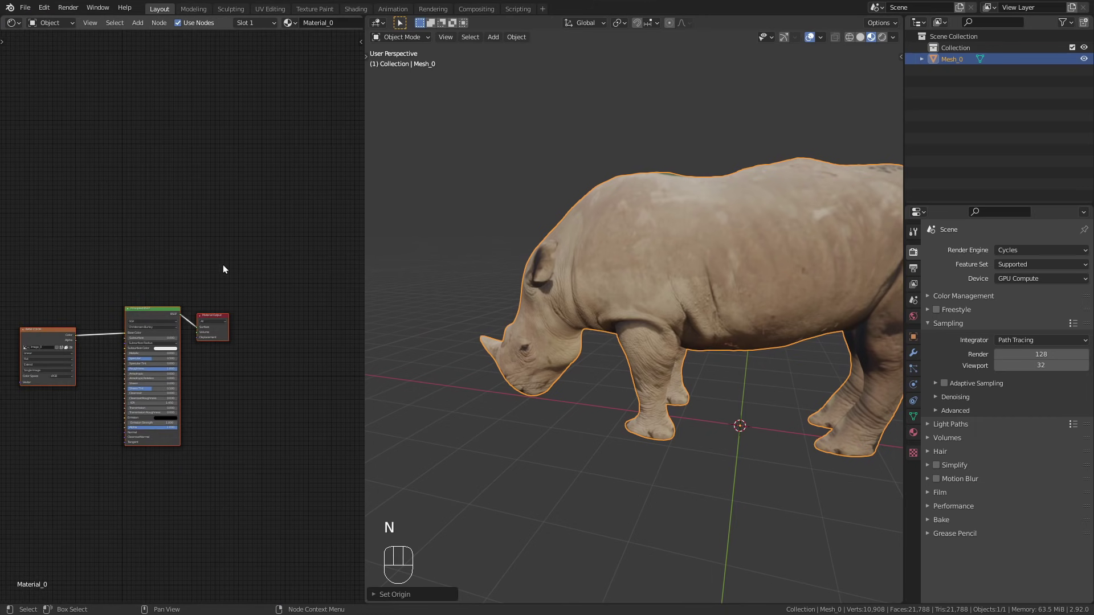
pyautogui.scroll(4, 148, 284)
pyautogui.moveTo(162, 269); pyautogui.dragTo(296, 120, button='middle')
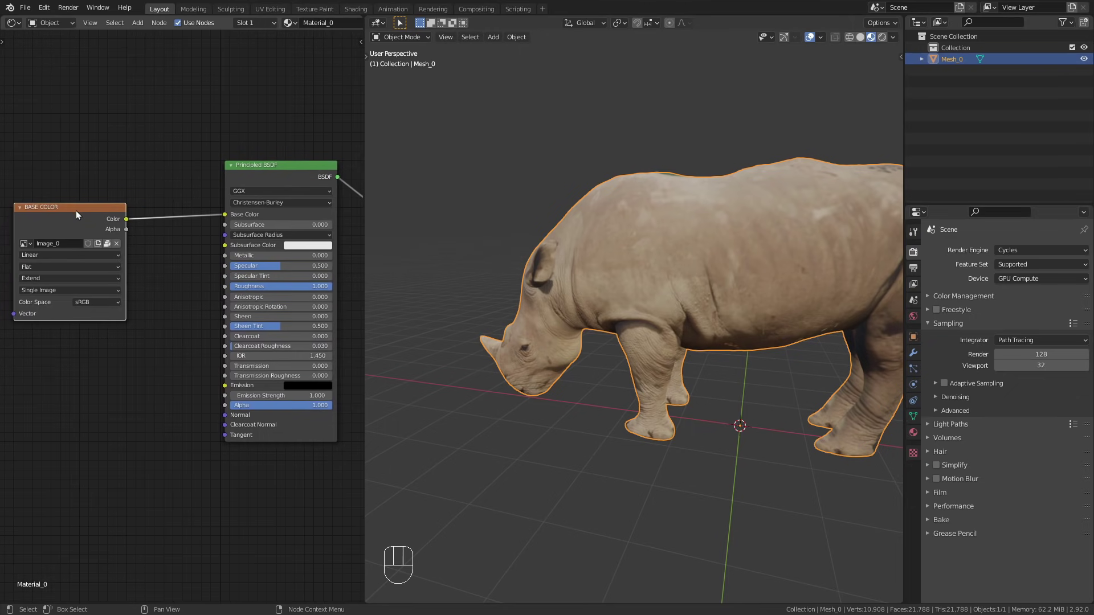
pyautogui.moveTo(77, 220); pyautogui.dragTo(86, 200)
pyautogui.scroll(2, 191, 358)
# - Add a Bump node fed by the texture Alpha into Height, with its output driving the shader Normal
pyautogui.hotkey('shift', 'a')
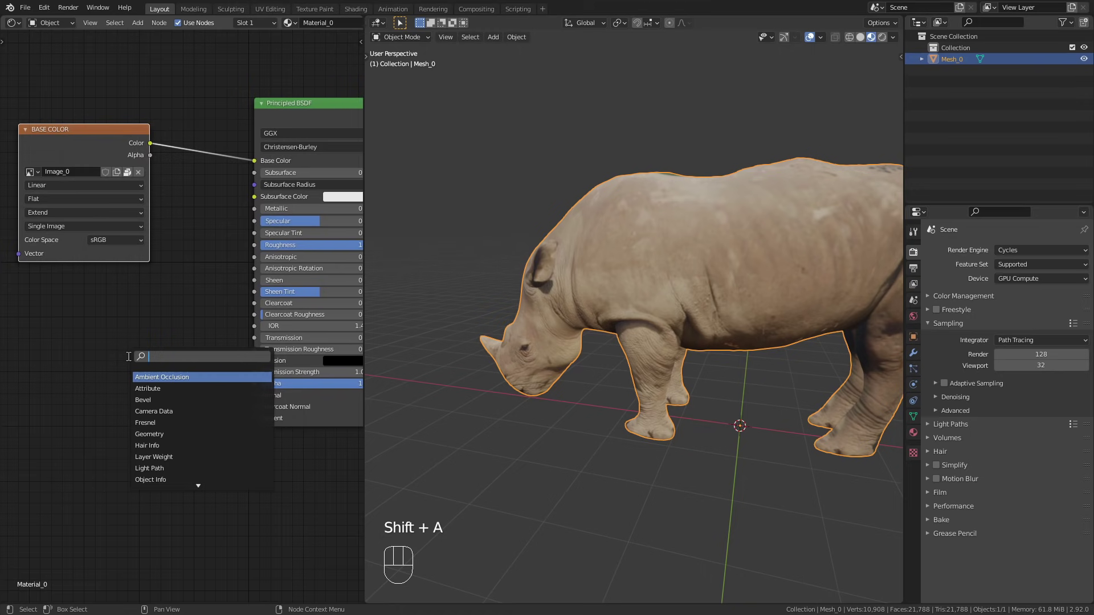
pyautogui.write('bump')
pyautogui.press('Return')
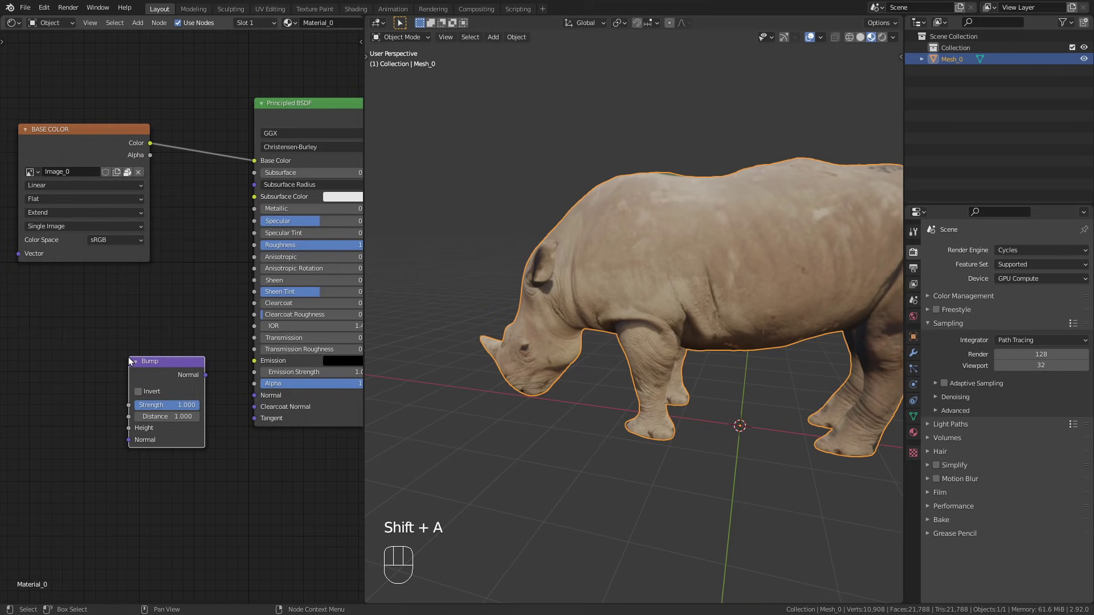
pyautogui.moveTo(205, 375); pyautogui.dragTo(254, 396)
pyautogui.moveTo(153, 360); pyautogui.dragTo(169, 352)
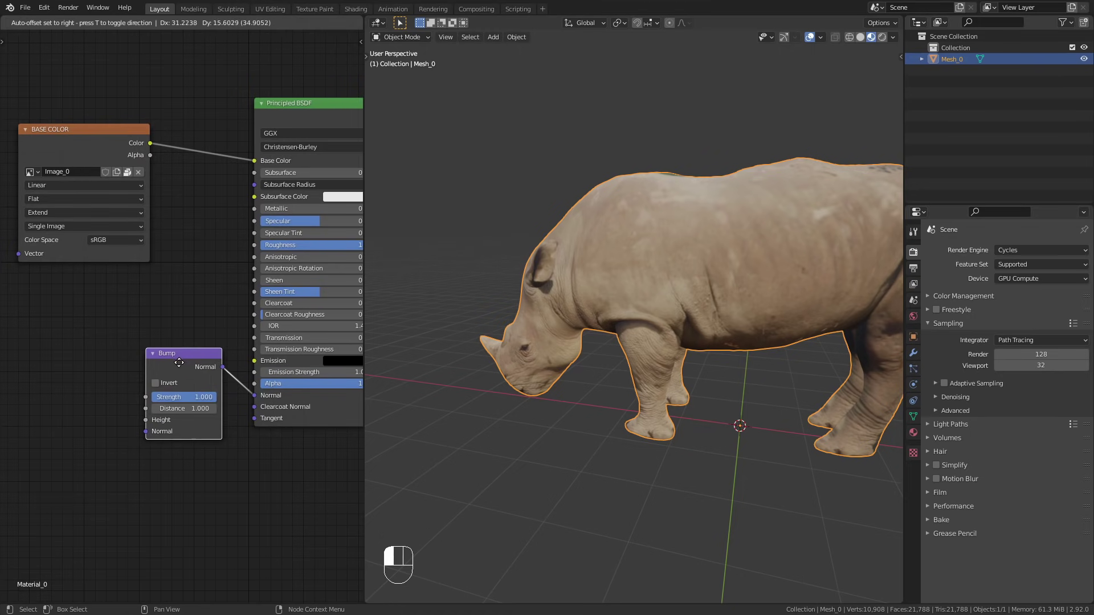
pyautogui.moveTo(150, 155); pyautogui.dragTo(146, 420)
pyautogui.moveTo(95, 129); pyautogui.dragTo(6, 200)
# - Set the Bump node's strength to 0.2 after inspecting the bumps on the rhino's head
pyautogui.scroll(3, 506, 238)
pyautogui.moveTo(716, 286); pyautogui.dragTo(577, 230, button='middle')
pyautogui.scroll(4, 576, 231)
pyautogui.moveTo(666, 250)
pyautogui.mouseDown(button='middle')
pyautogui.moveTo(700, 252)
pyautogui.moveTo(656, 247)
pyautogui.mouseUp(button='middle')
pyautogui.scroll(-5, 700, 247)
pyautogui.scroll(3, 656, 247)
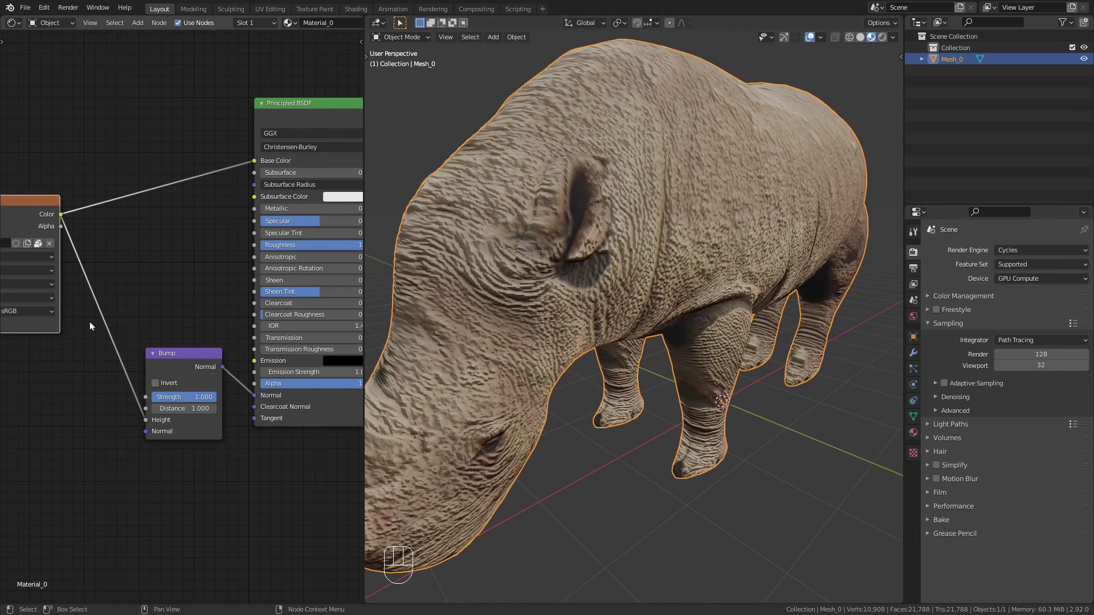
pyautogui.click(188, 398)
pyautogui.write('.1')
pyautogui.press('Return')
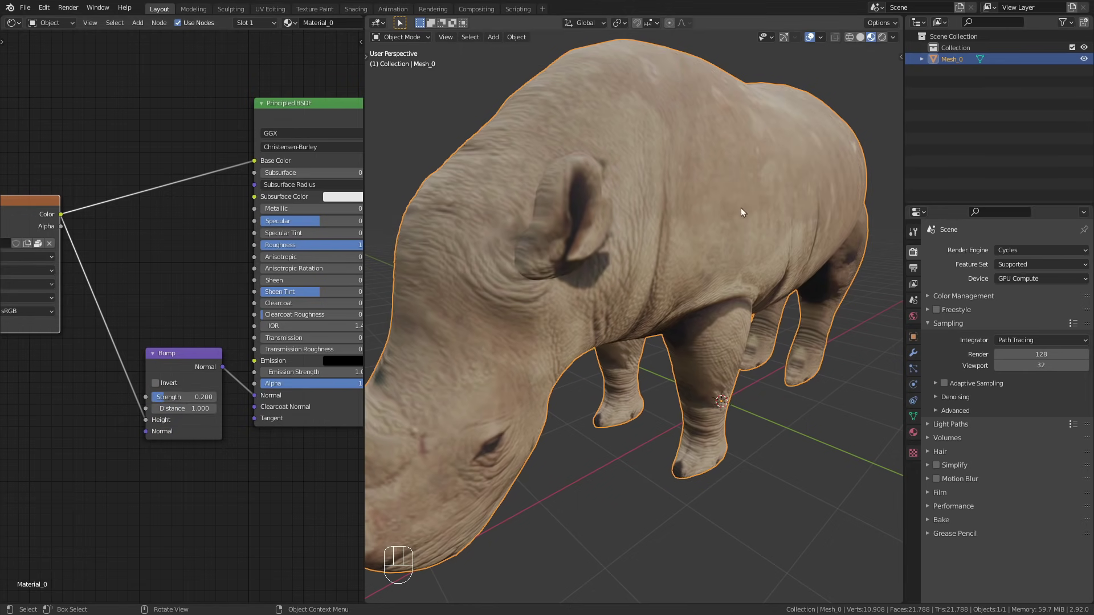
# - Link the image texture Color output to the shader's Roughness input
pyautogui.moveTo(726, 251); pyautogui.dragTo(723, 300, button='middle')
pyautogui.moveTo(272, 281); pyautogui.dragTo(342, 287, button='middle')
pyautogui.moveTo(244, 258); pyautogui.dragTo(203, 253, button='middle')
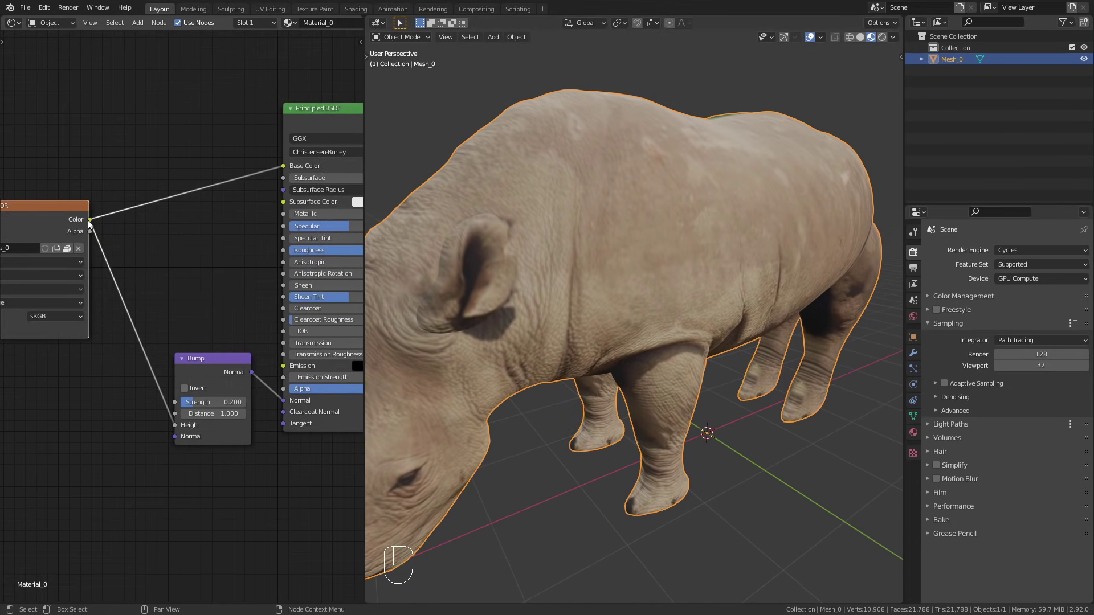
pyautogui.moveTo(90, 219); pyautogui.dragTo(283, 250)
pyautogui.moveTo(169, 279); pyautogui.dragTo(132, 273, button='middle')
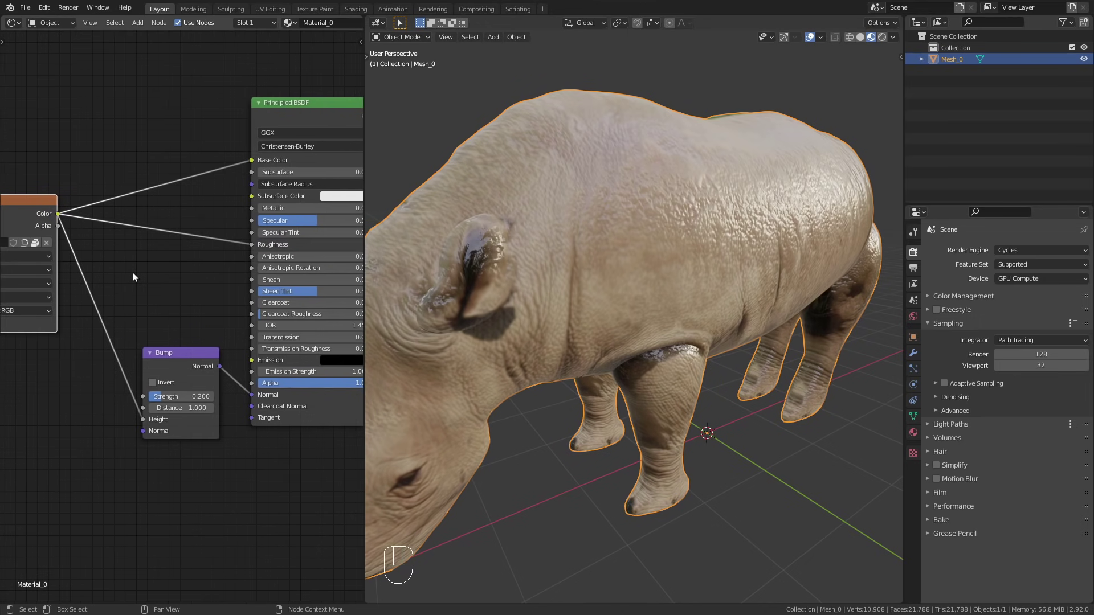
# - Insert a ColorRamp on the Color-to-Roughness link, flipped to run white to black, with both stops moved inward
pyautogui.press('shift')
pyautogui.hotkey('shift', 'a')
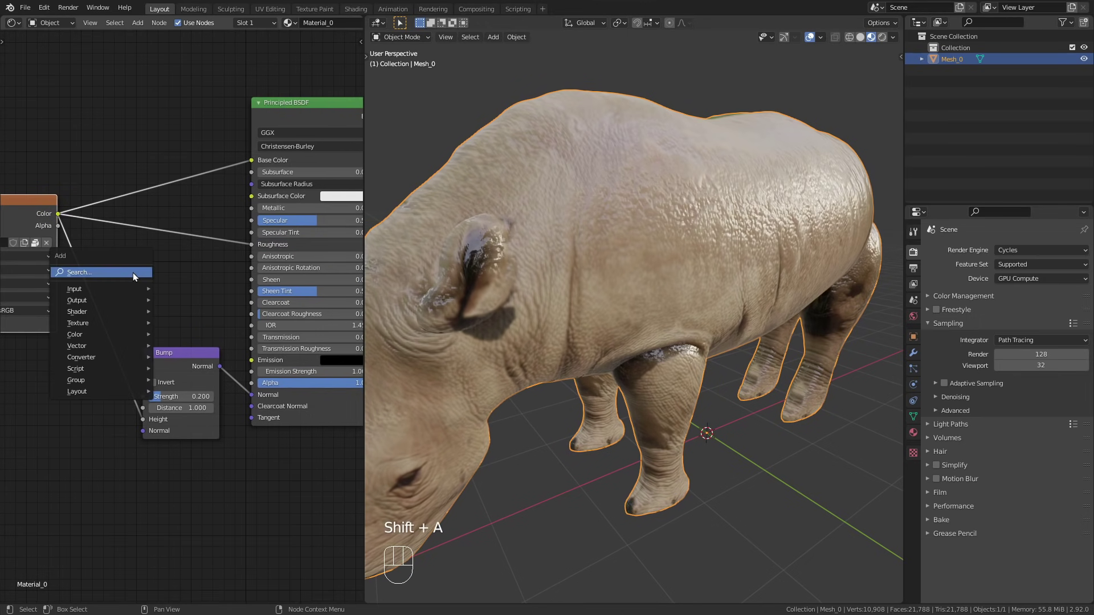
pyautogui.click(133, 273)
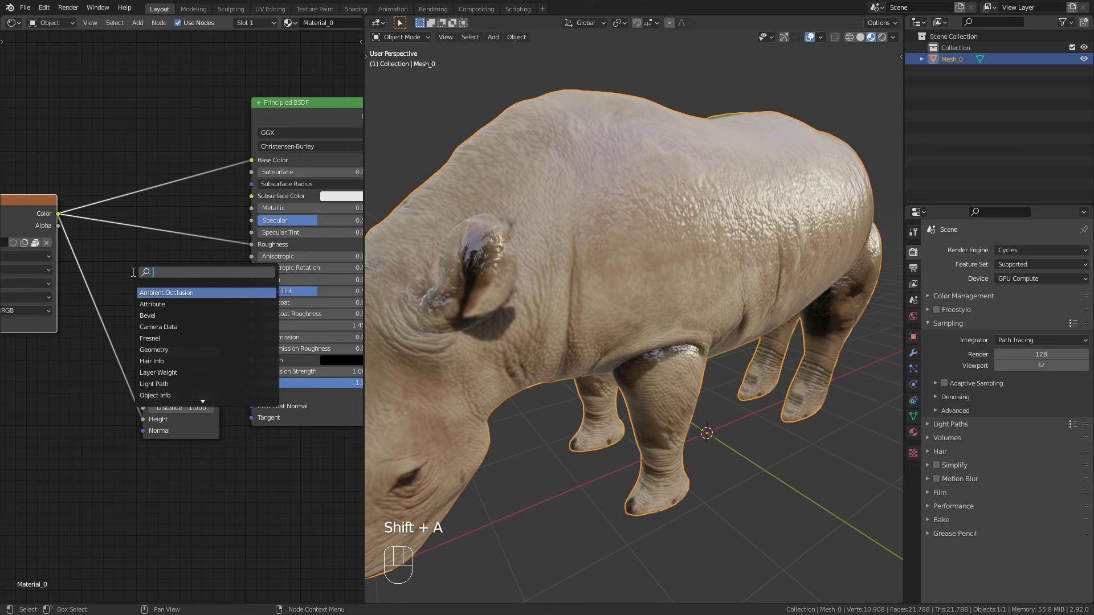
pyautogui.write('colr')
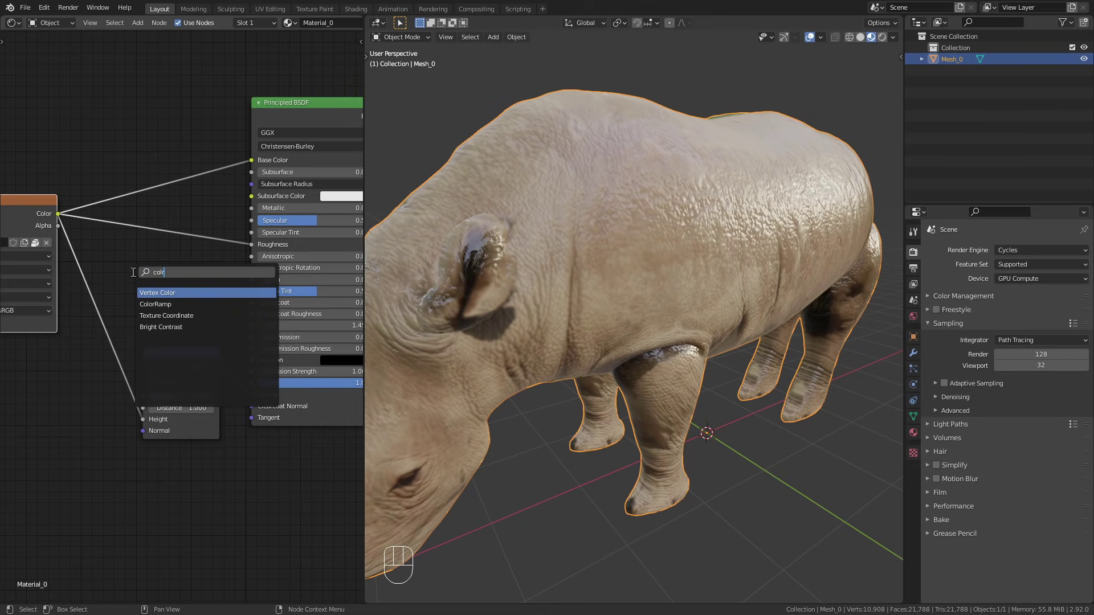
pyautogui.press('Return')
pyautogui.click(142, 283)
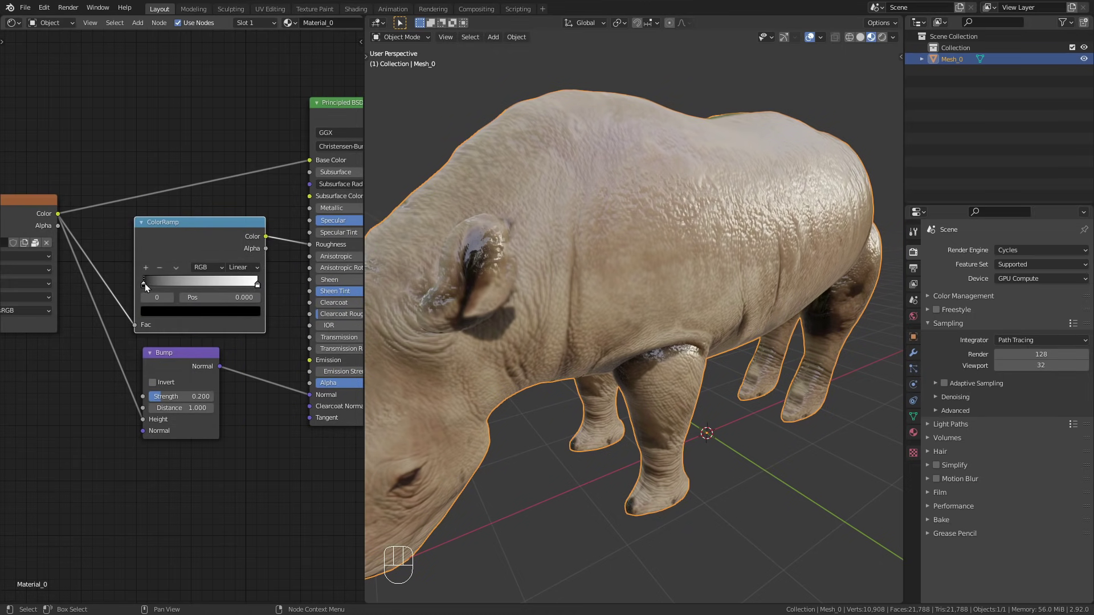
pyautogui.moveTo(143, 283)
pyautogui.mouseDown()
pyautogui.moveTo(287, 286)
pyautogui.moveTo(247, 285)
pyautogui.mouseUp()
pyautogui.moveTo(144, 284); pyautogui.dragTo(152, 286)
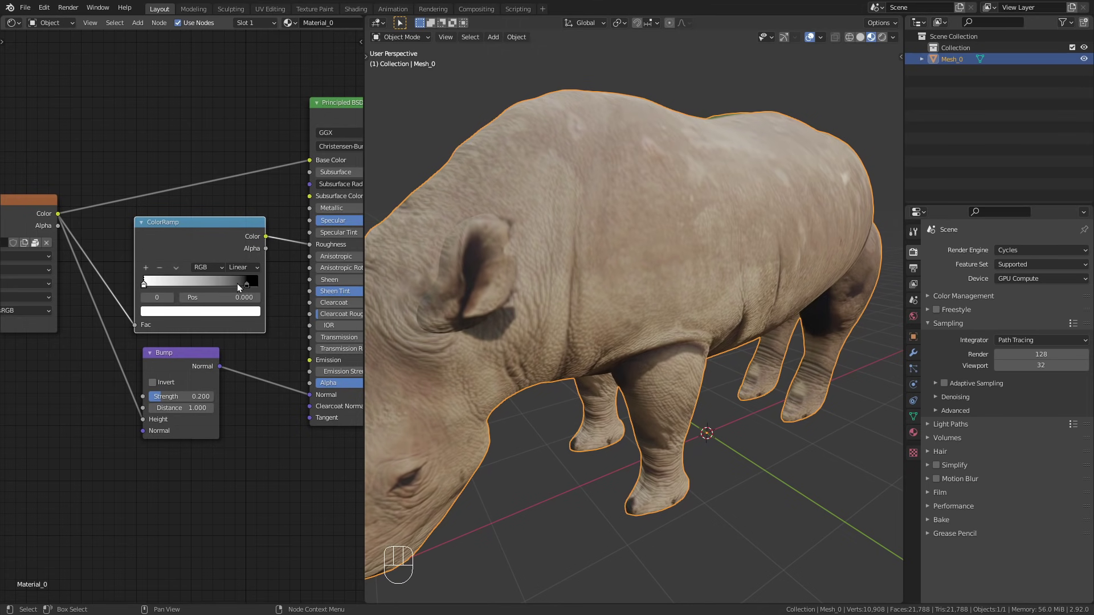
pyautogui.moveTo(244, 283); pyautogui.dragTo(197, 290)
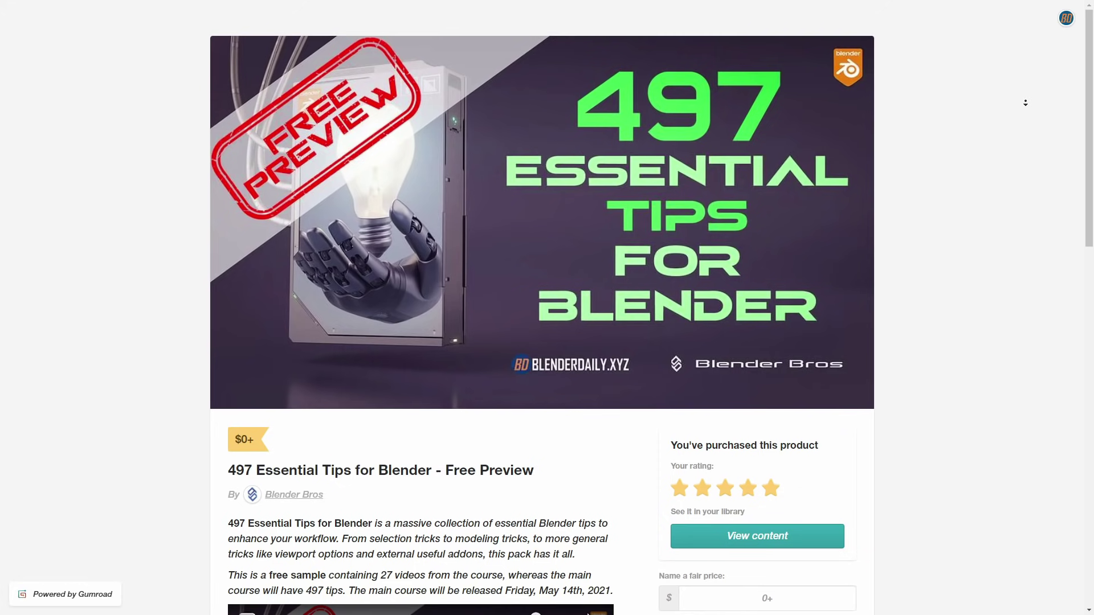
# - Scroll down the '497 Essential Tips for Blender - Free Preview' page to its embedded preview video
pyautogui.scroll(-2, 1026, 103)
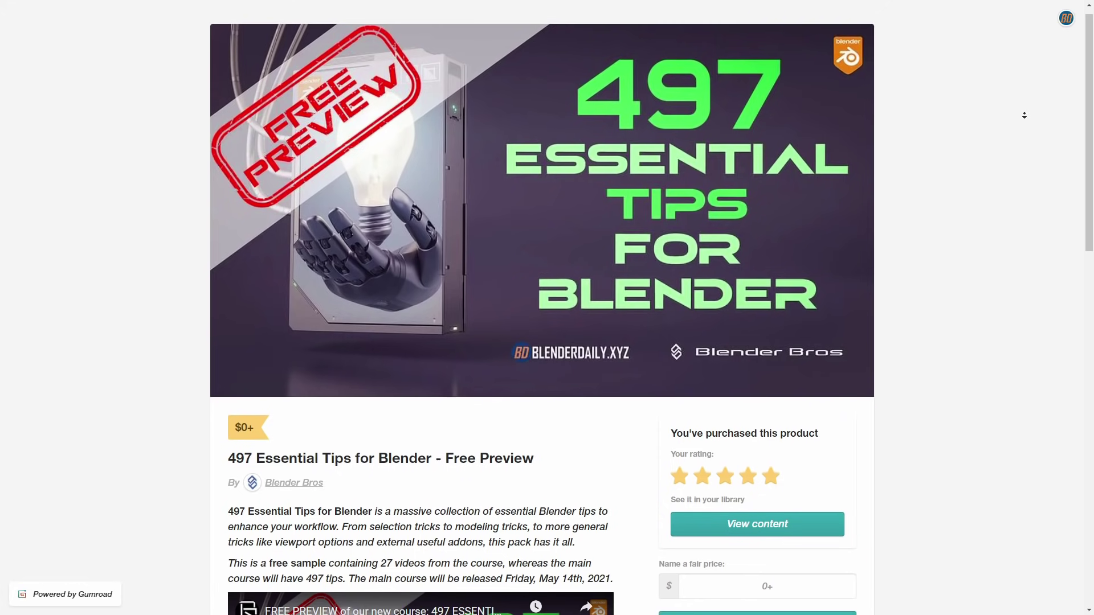